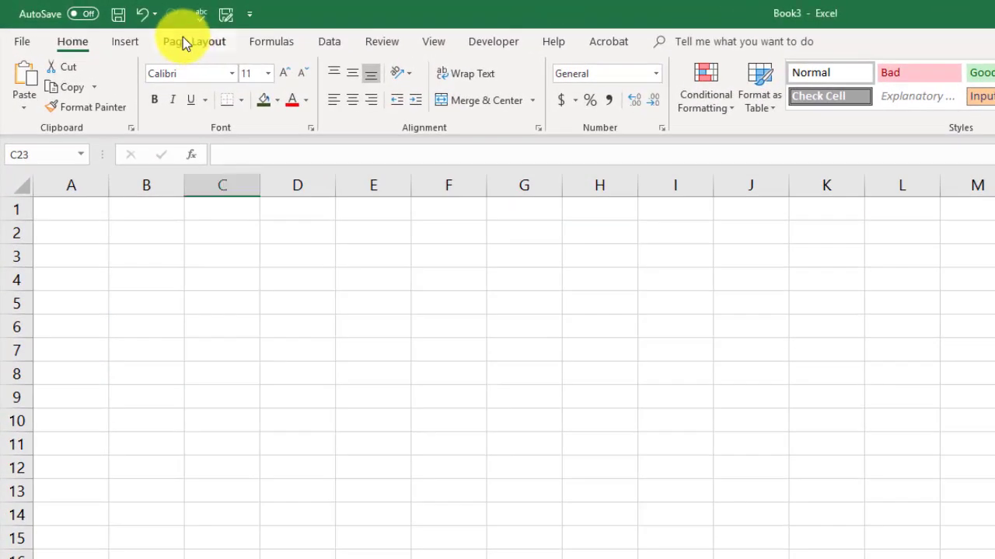
# Open Page Setup from Page Layout, look through its Header/Footer and Sheet tabs, then cancel
pyautogui.click(183, 41)
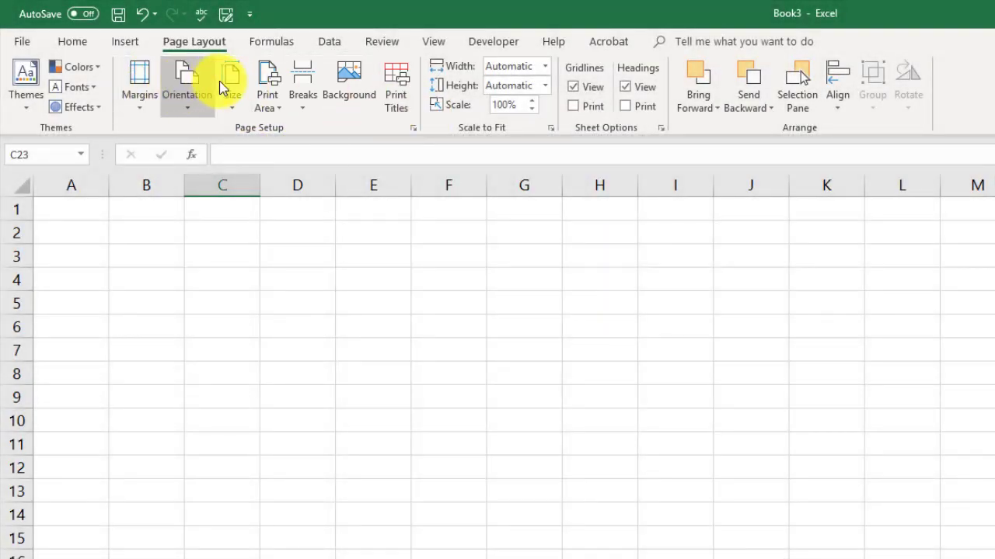
pyautogui.click(414, 128)
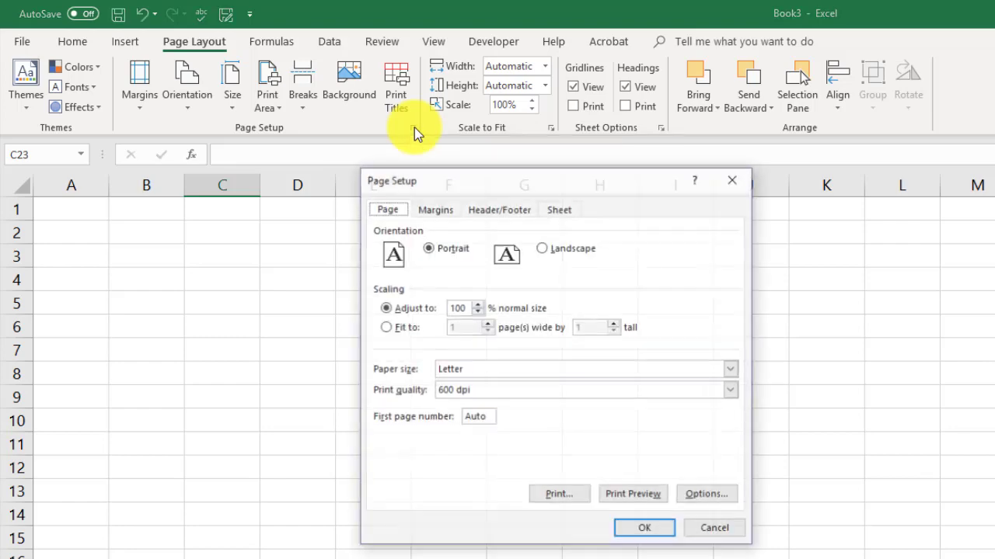
pyautogui.moveTo(464, 178); pyautogui.dragTo(314, 145)
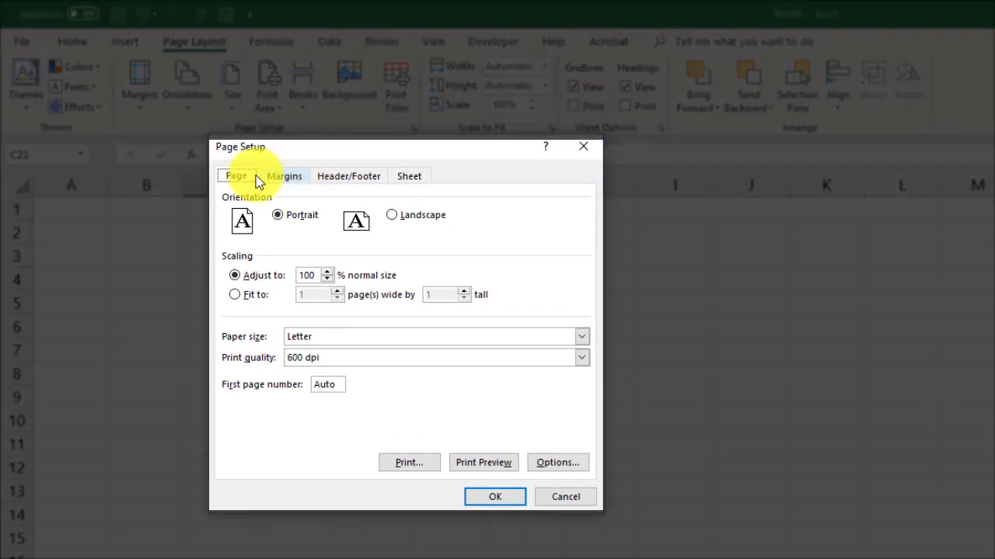
pyautogui.click(343, 178)
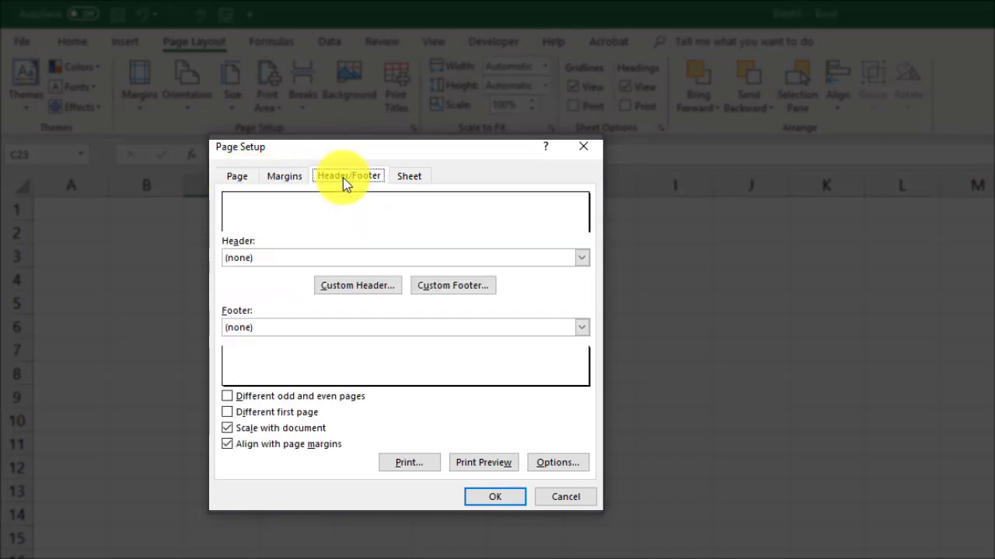
pyautogui.click(402, 176)
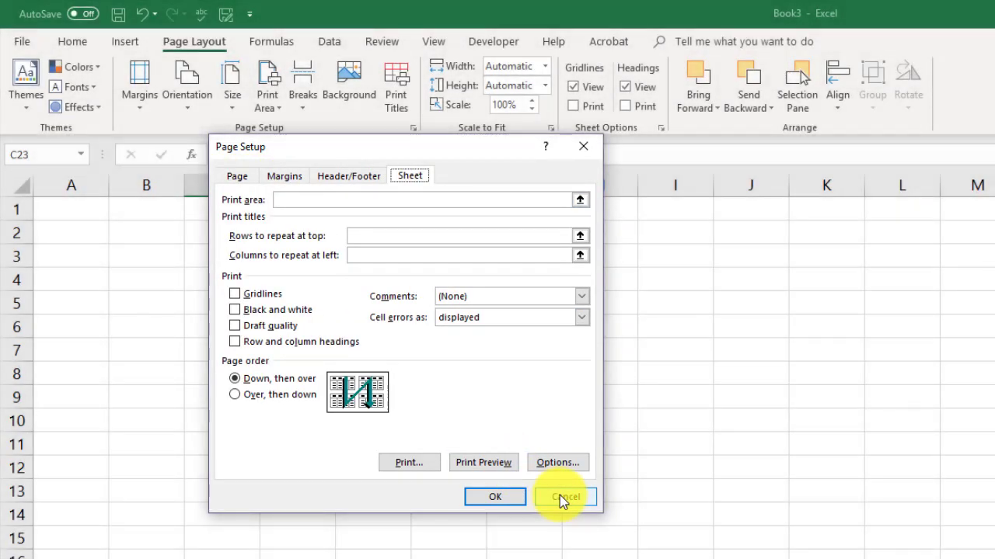
pyautogui.click(559, 496)
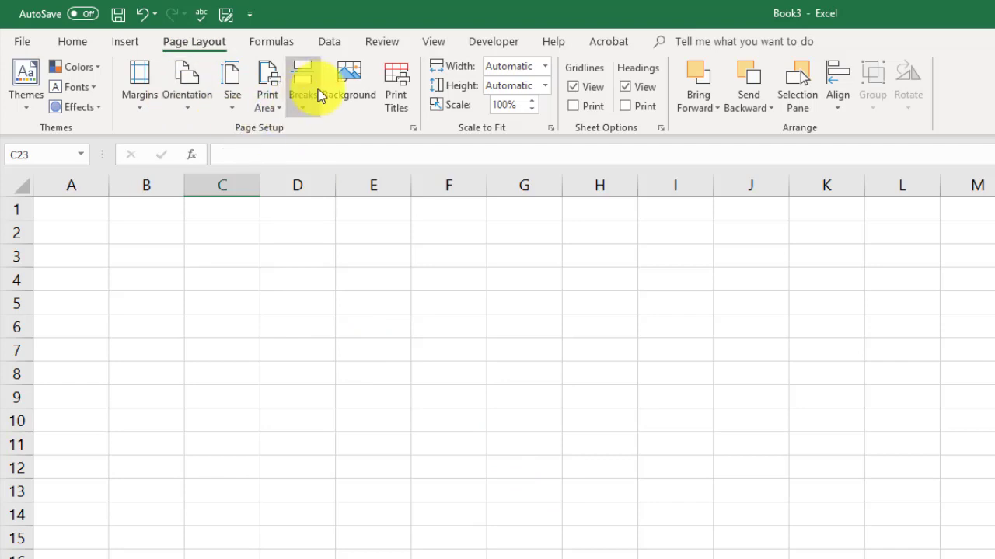
# Look through the Margins, Orientation, Size, Print Area and Breaks lists without changing anything
pyautogui.click(144, 110)
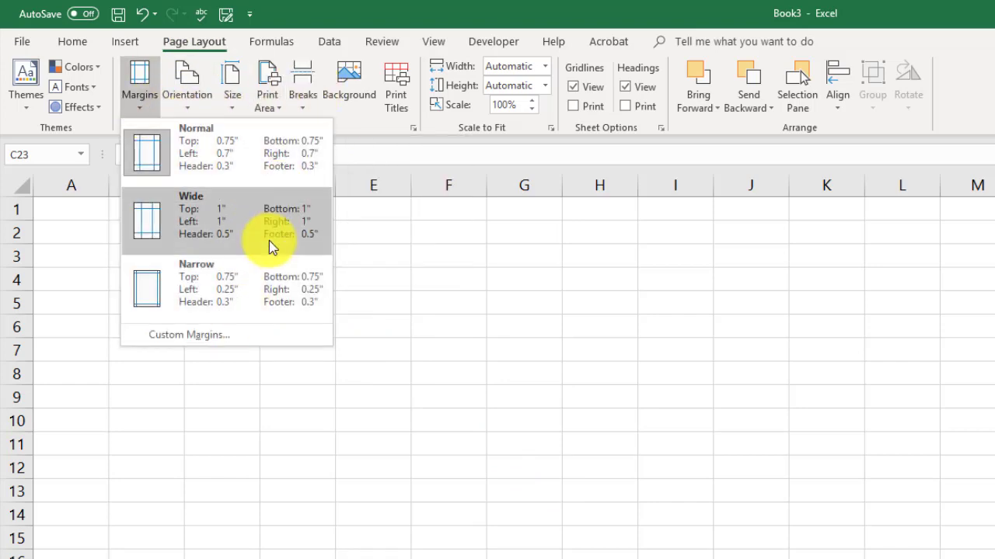
pyautogui.click(184, 108)
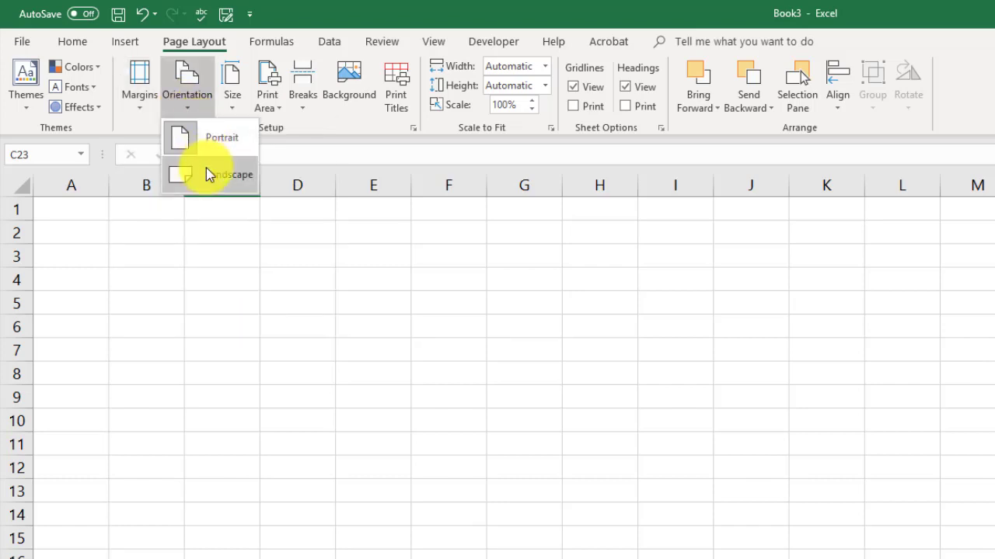
pyautogui.click(226, 97)
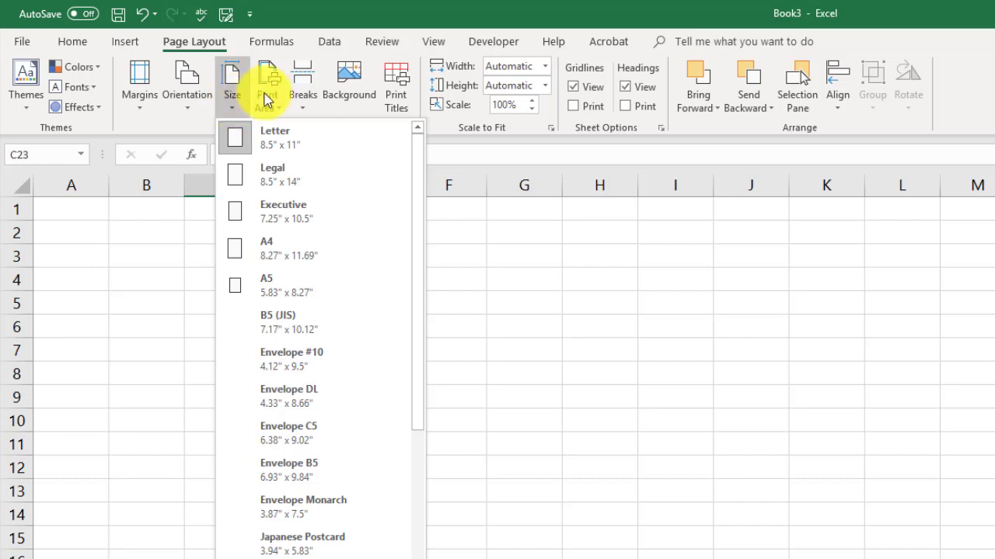
pyautogui.click(264, 99)
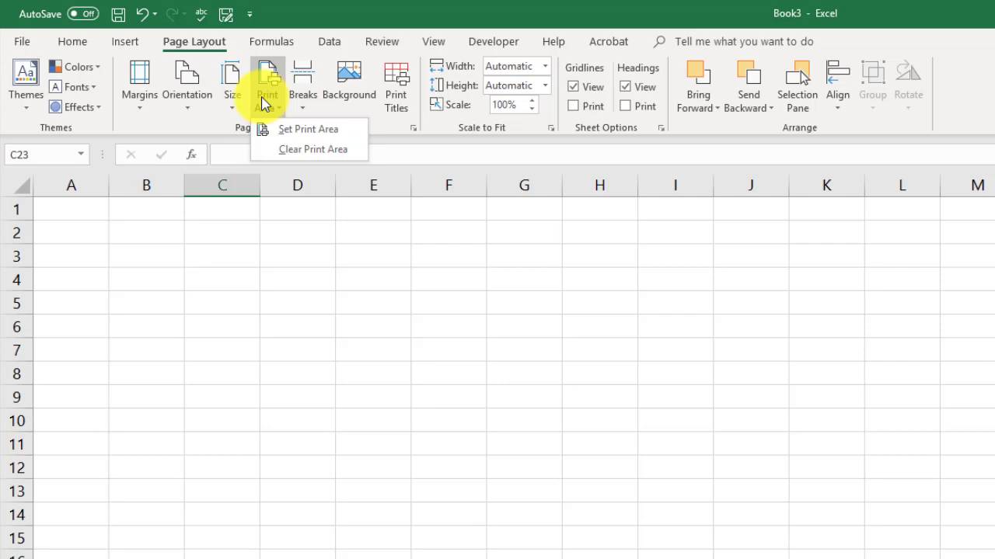
pyautogui.click(307, 108)
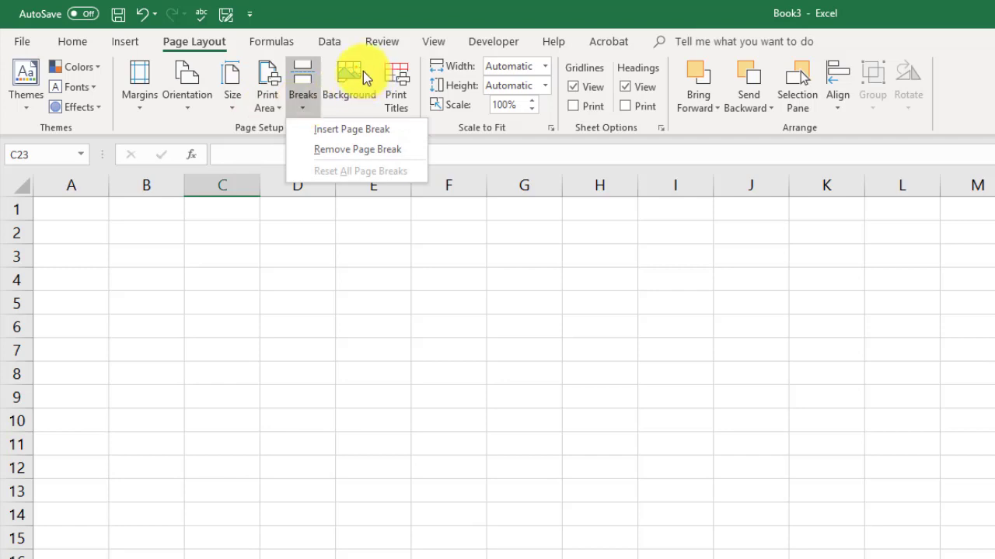
pyautogui.click(339, 10)
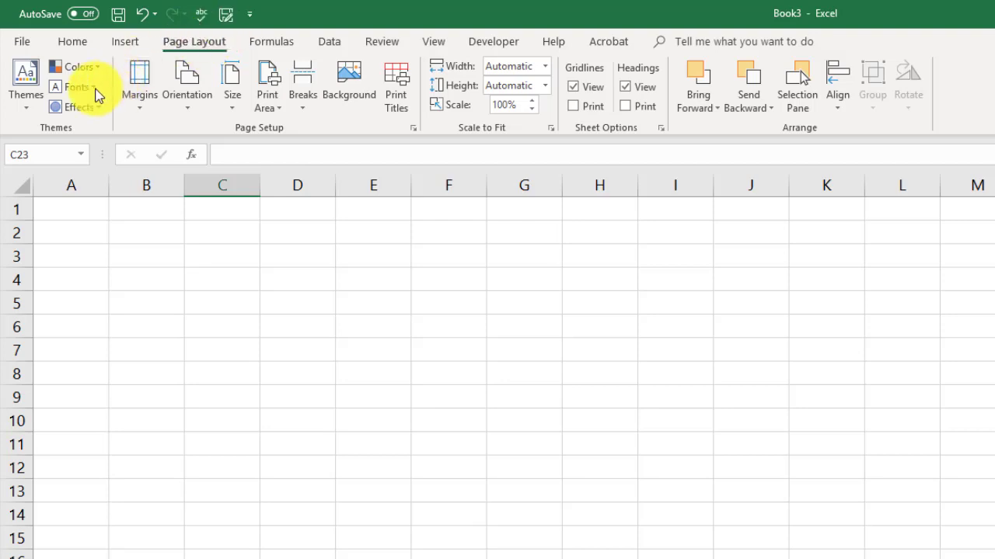
# Close the Themes gallery keeping the Office theme, and show the theme Colors palette list
pyautogui.click(27, 103)
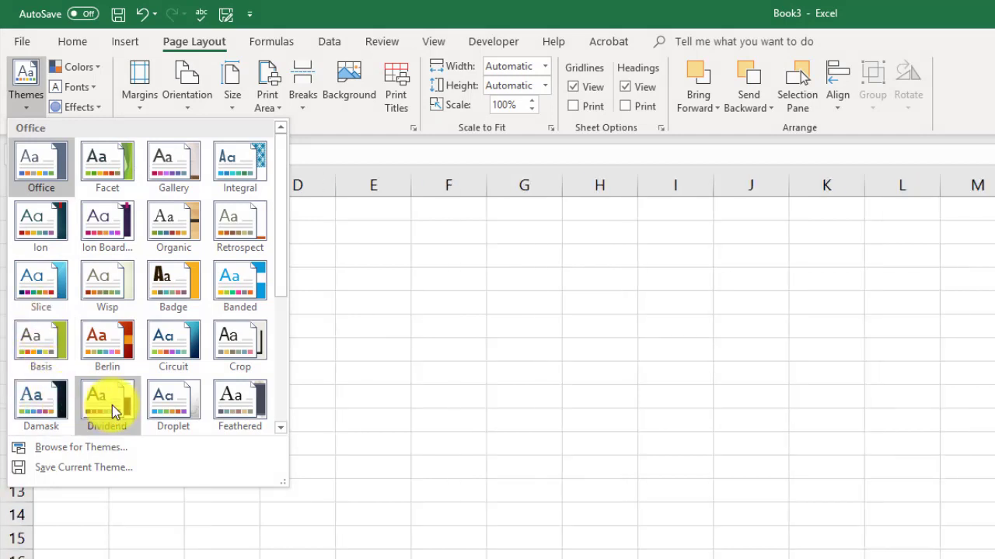
pyautogui.click(299, 15)
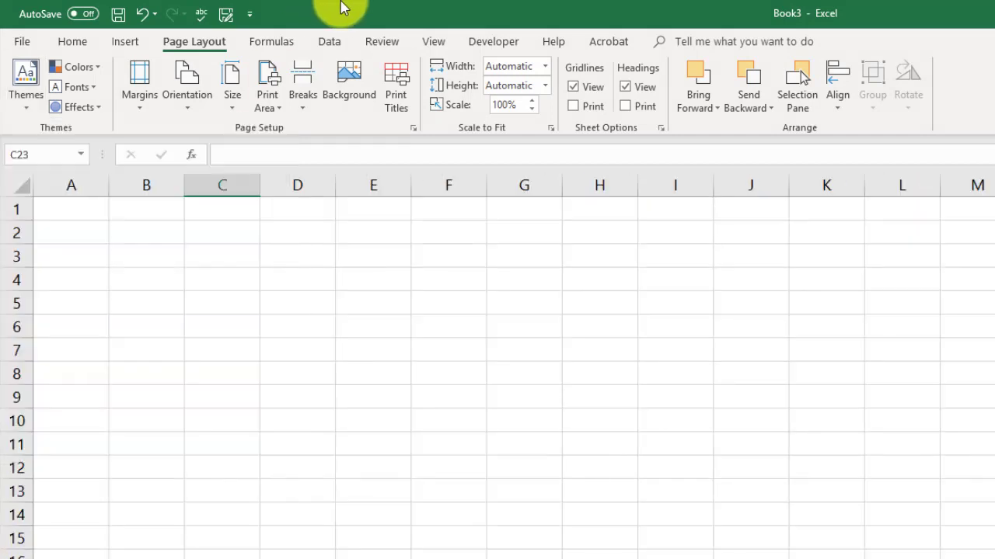
pyautogui.click(101, 69)
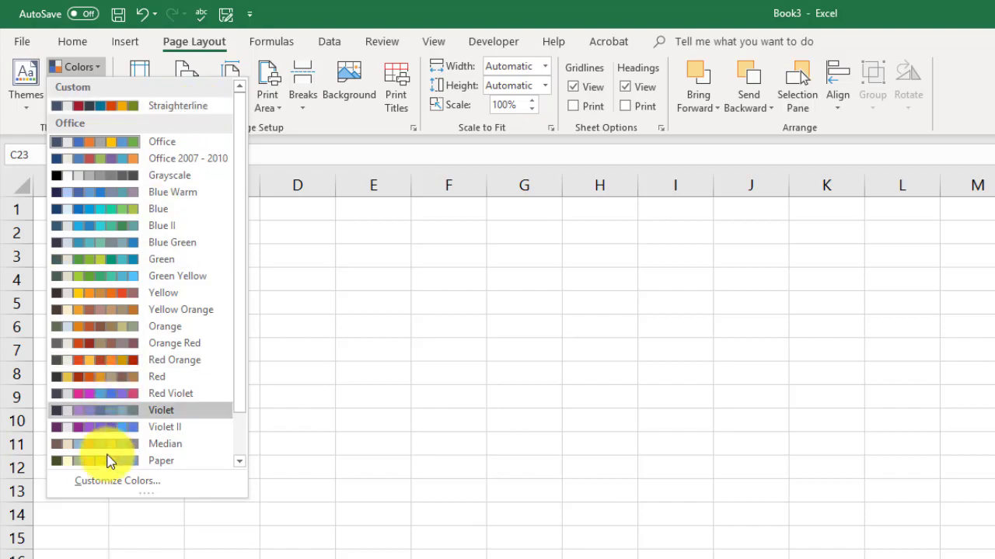
# Start Customize Colors, then cancel the Create New Theme Colors dialog without saving a palette
pyautogui.click(109, 487)
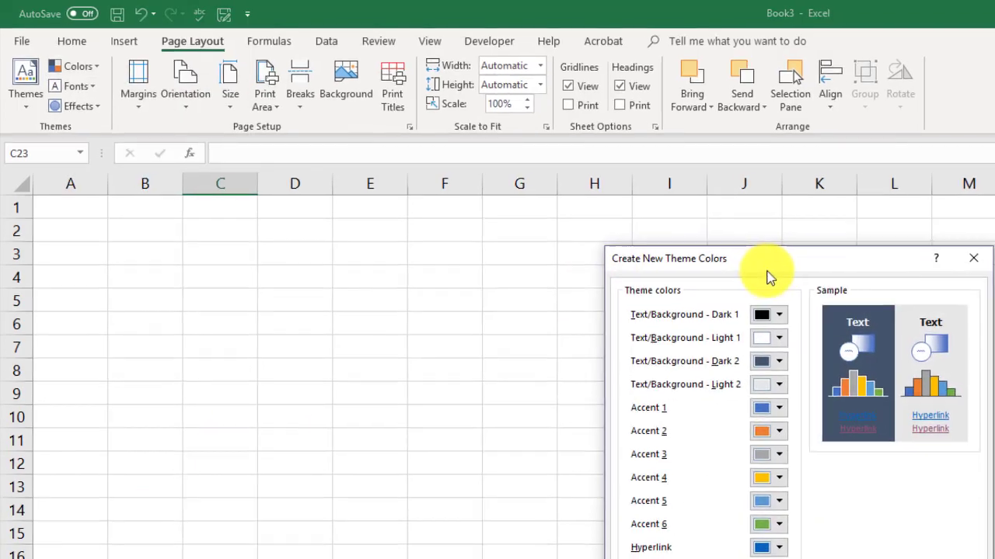
pyautogui.moveTo(770, 268); pyautogui.dragTo(367, 247)
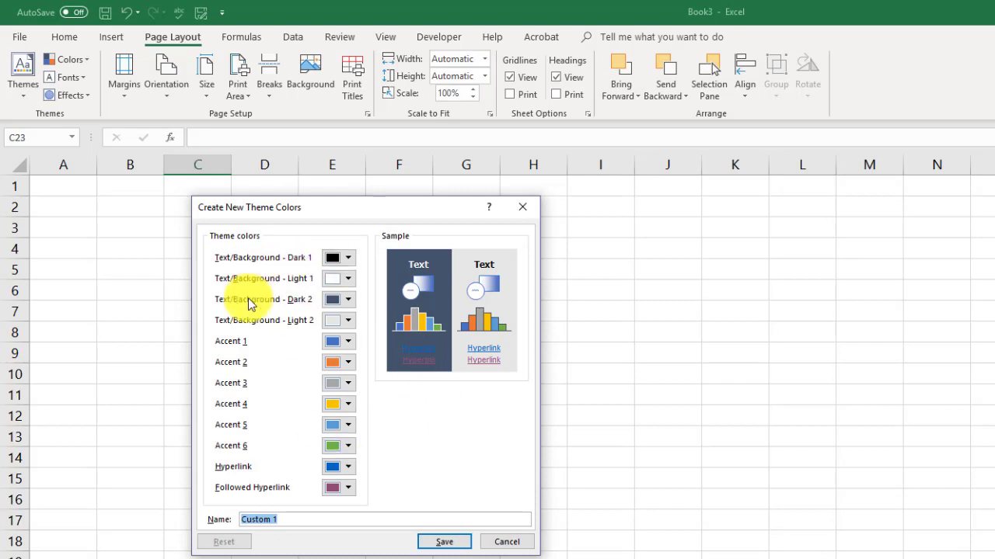
pyautogui.click(507, 541)
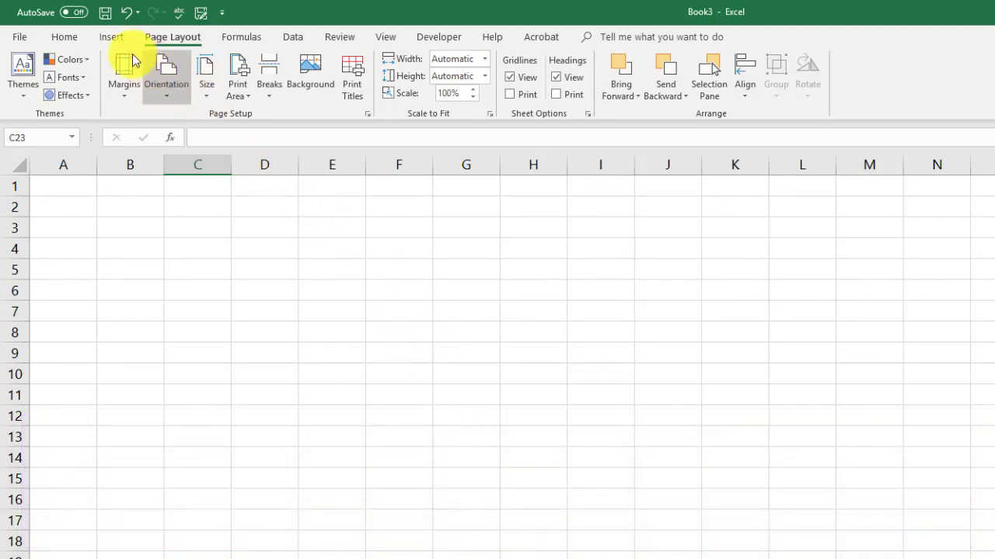
pyautogui.click(111, 37)
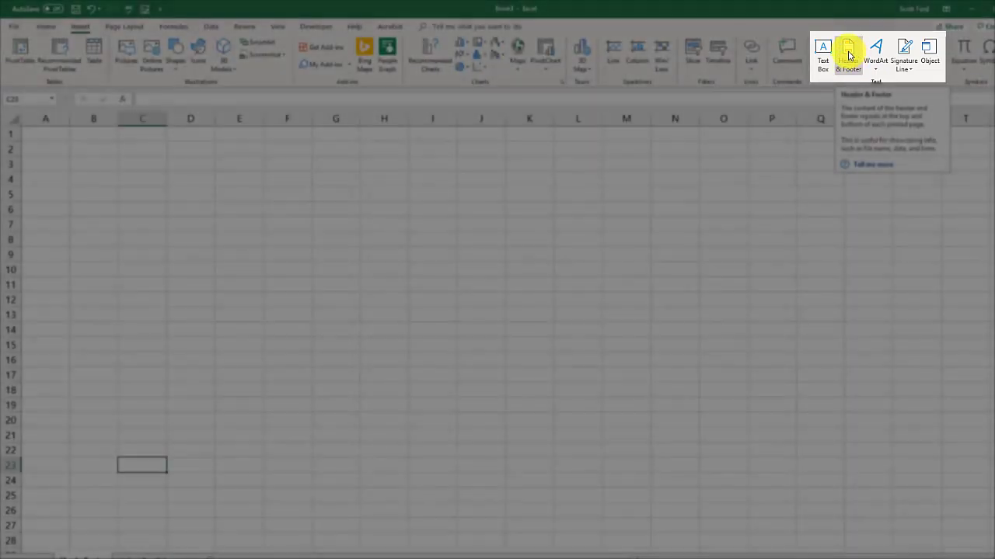
pyautogui.click(849, 55)
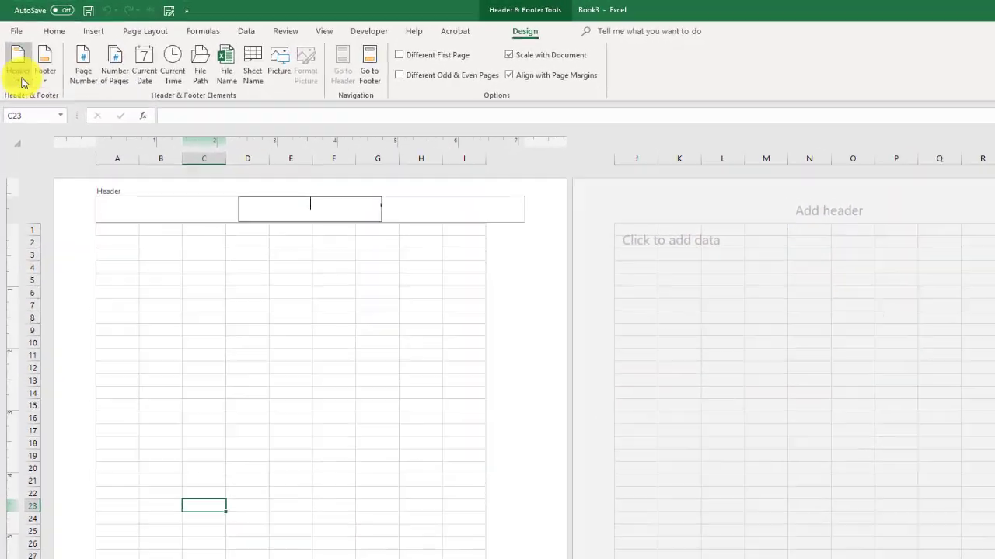
pyautogui.click(15, 69)
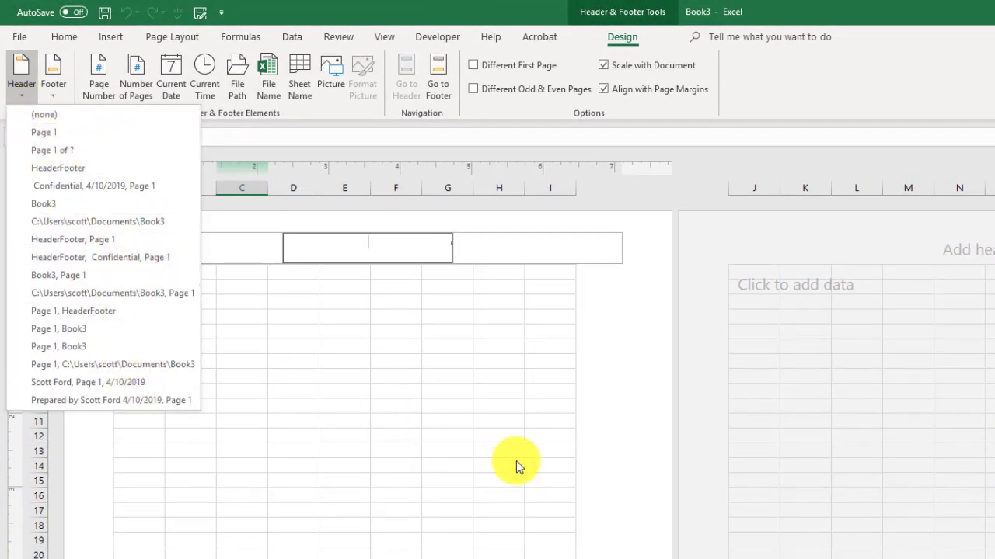
pyautogui.click(425, 332)
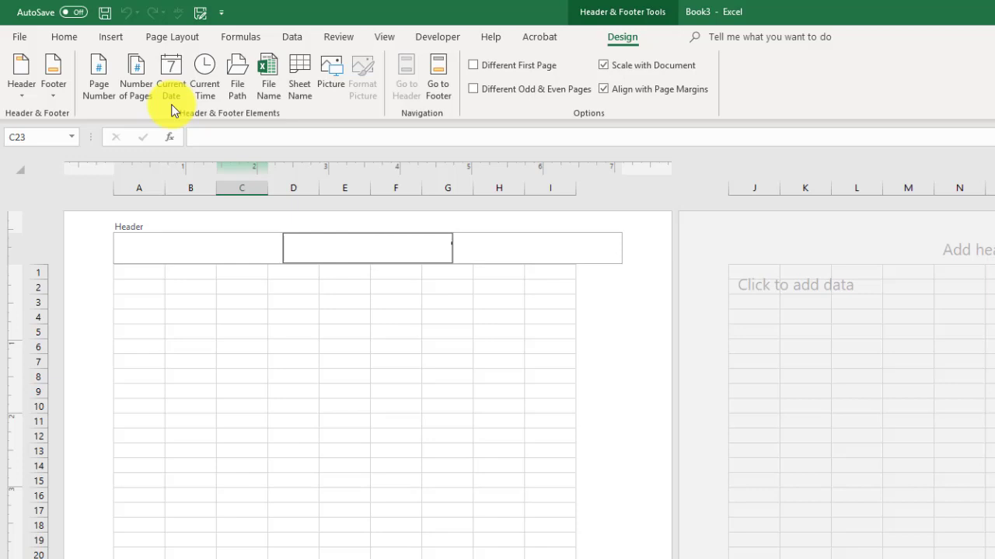
pyautogui.click(396, 317)
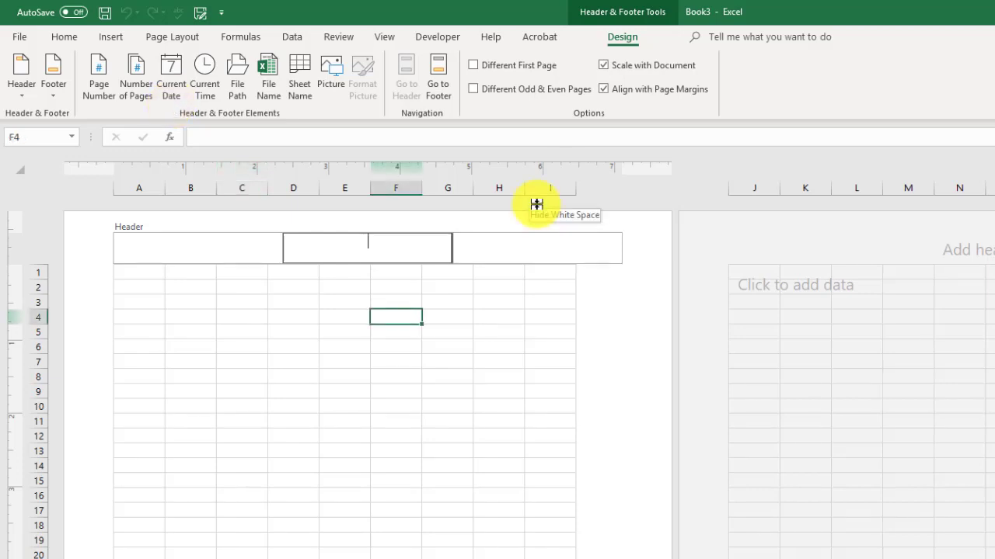
pyautogui.click(337, 298)
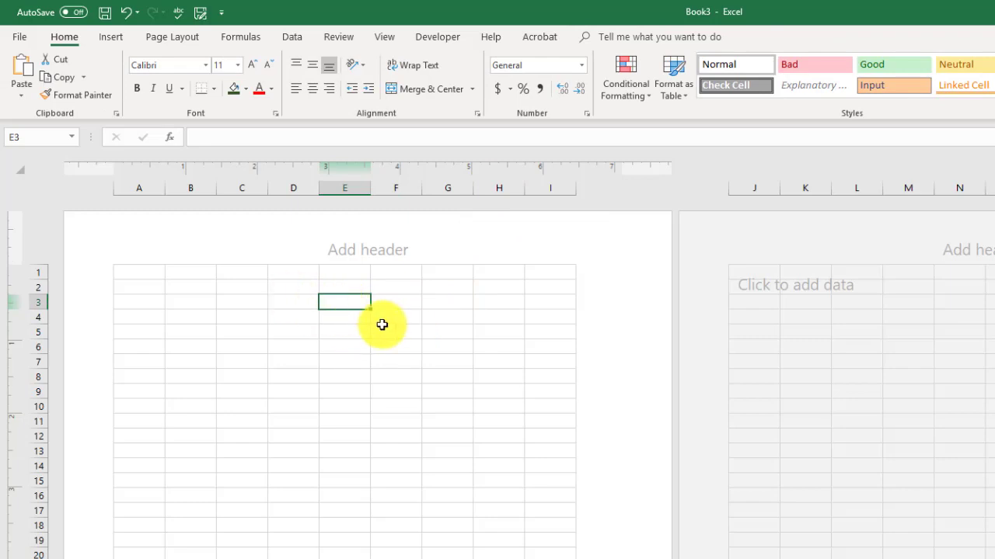
# Switch Book3 to Normal view from the View tab's Workbook Views group
pyautogui.click(391, 43)
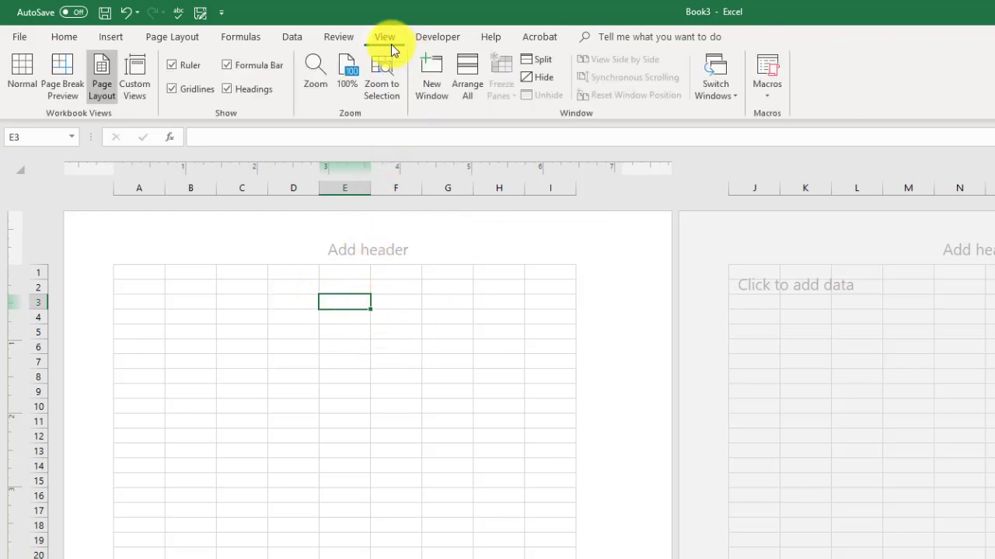
pyautogui.click(17, 74)
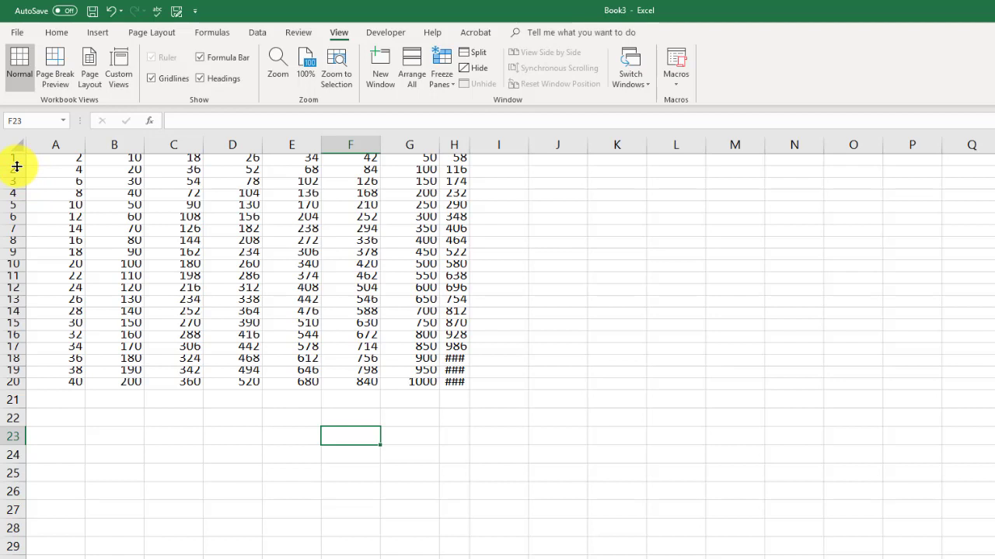
# Drag row 1 much taller and set row 5's height to 40
pyautogui.moveTo(16, 166); pyautogui.dragTo(11, 200)
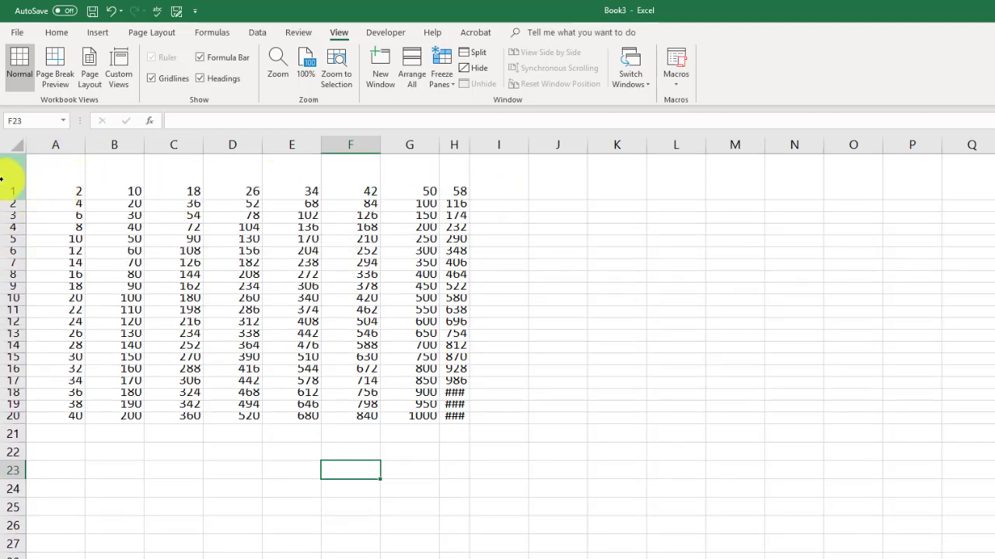
pyautogui.moveTo(13, 209); pyautogui.dragTo(13, 378)
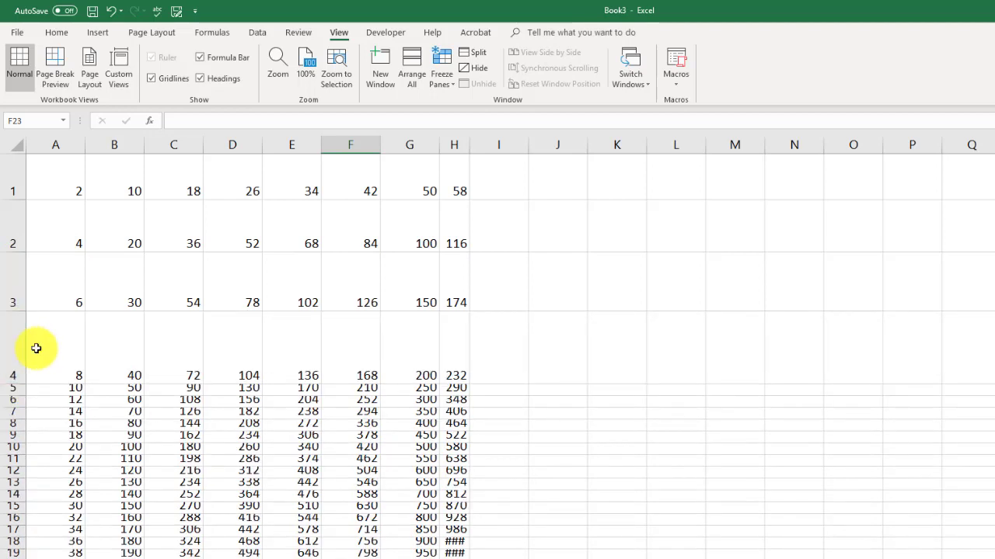
pyautogui.rightClick(13, 387)
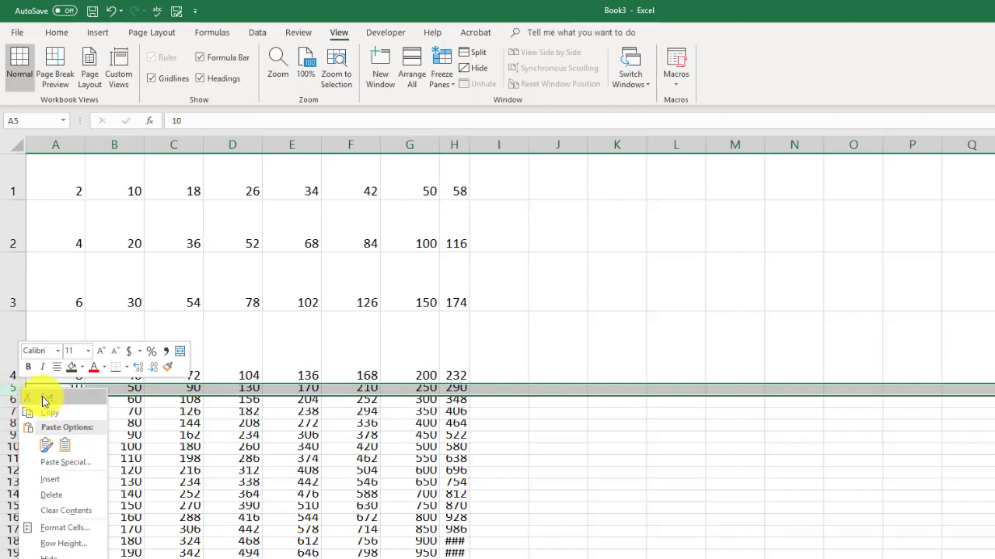
pyautogui.click(82, 549)
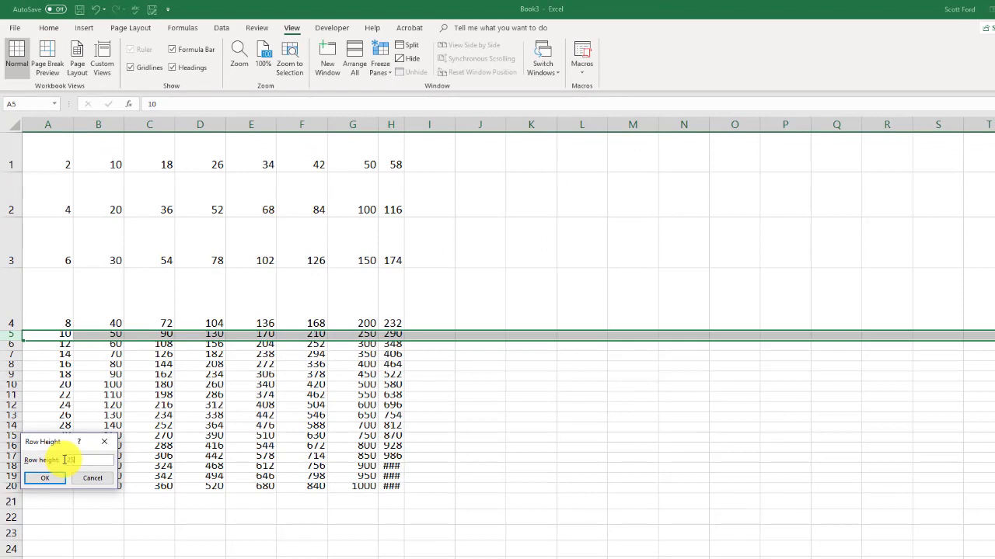
pyautogui.write('40')
pyautogui.click(44, 478)
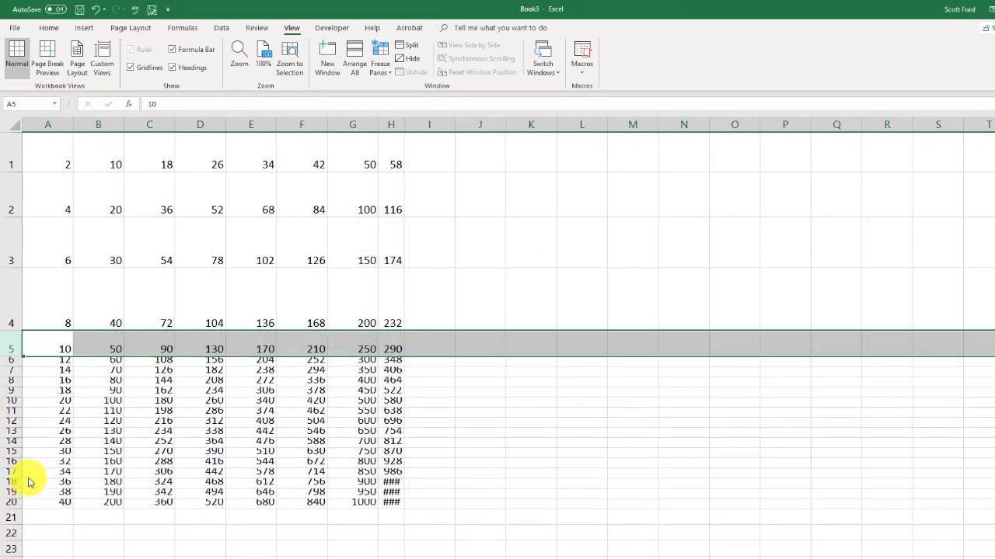
pyautogui.click(78, 348)
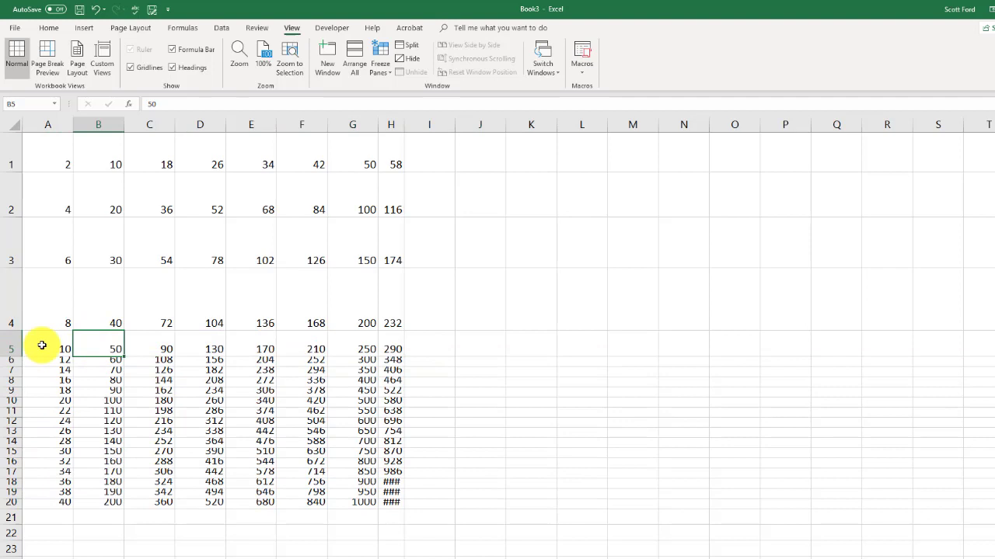
# Apply a new Row Height to row 8 from its right-click menu
pyautogui.rightClick(9, 380)
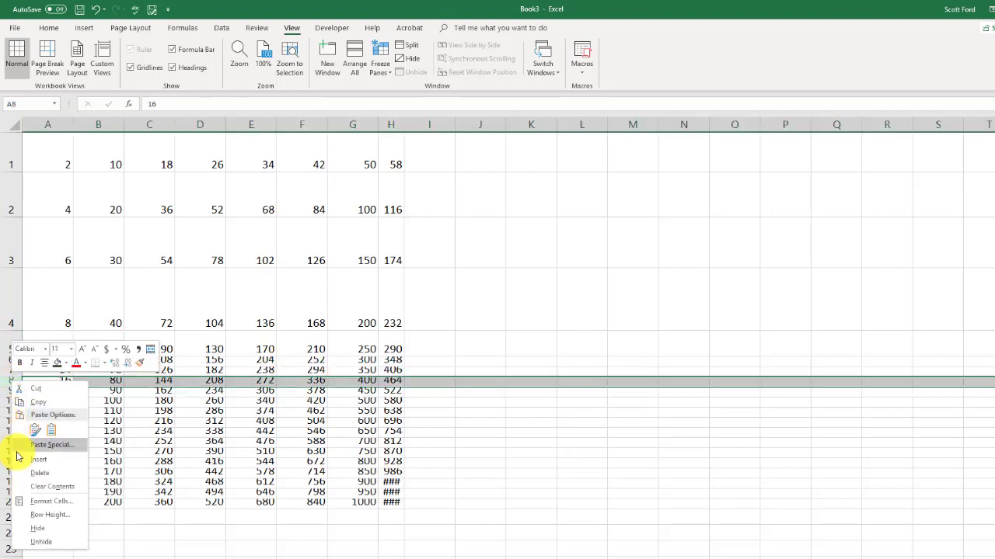
pyautogui.click(66, 516)
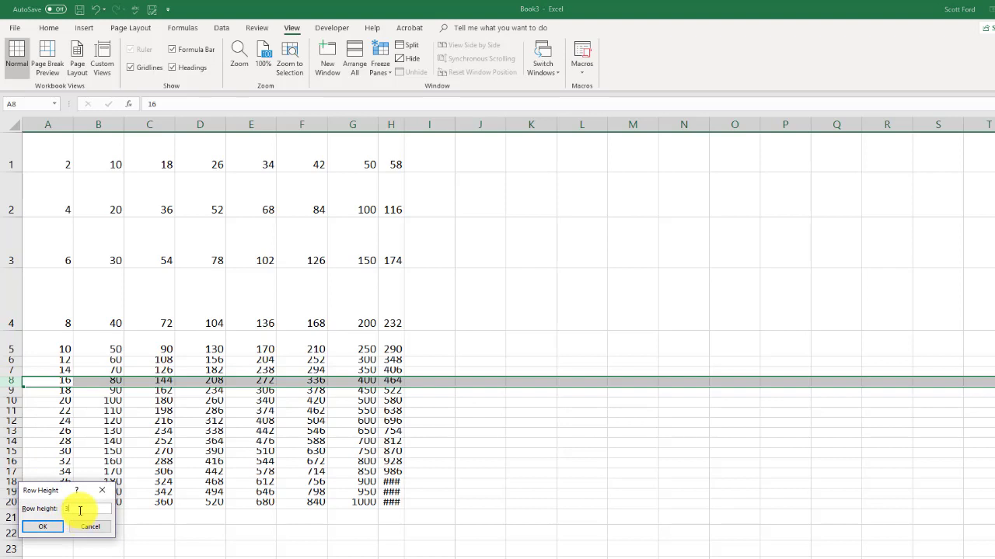
pyautogui.click(51, 529)
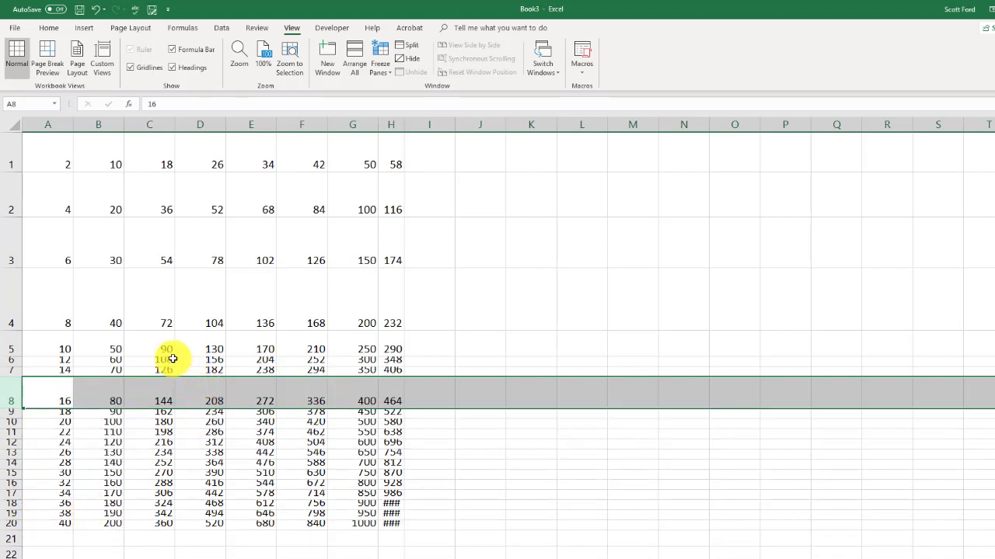
pyautogui.click(173, 360)
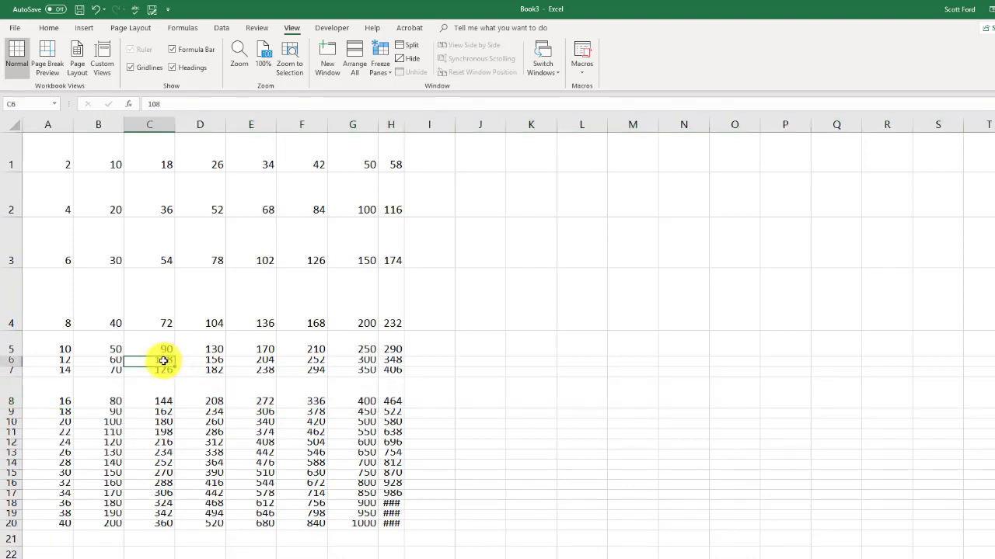
# Select row 10 and bring up its Row Height setting from Home > Format
pyautogui.click(12, 422)
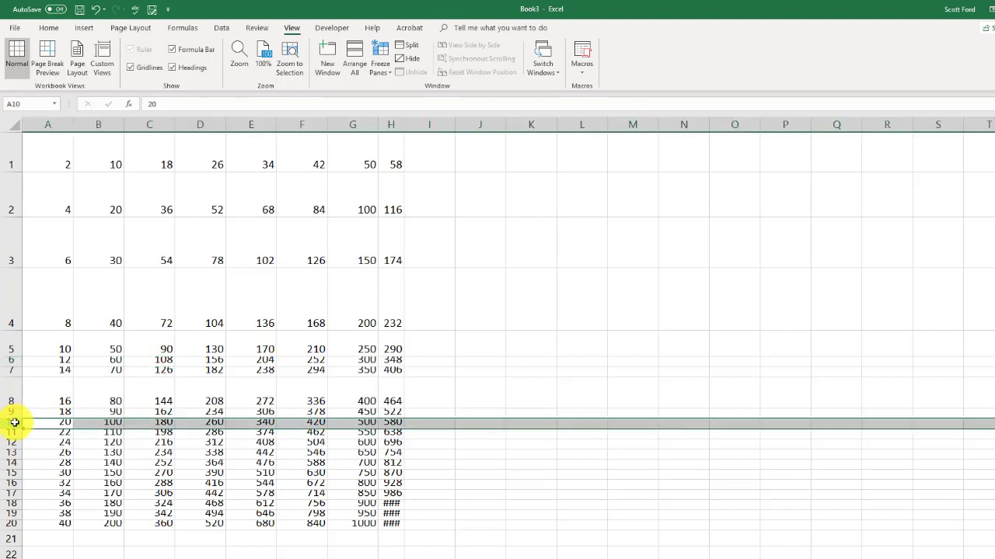
pyautogui.click(46, 29)
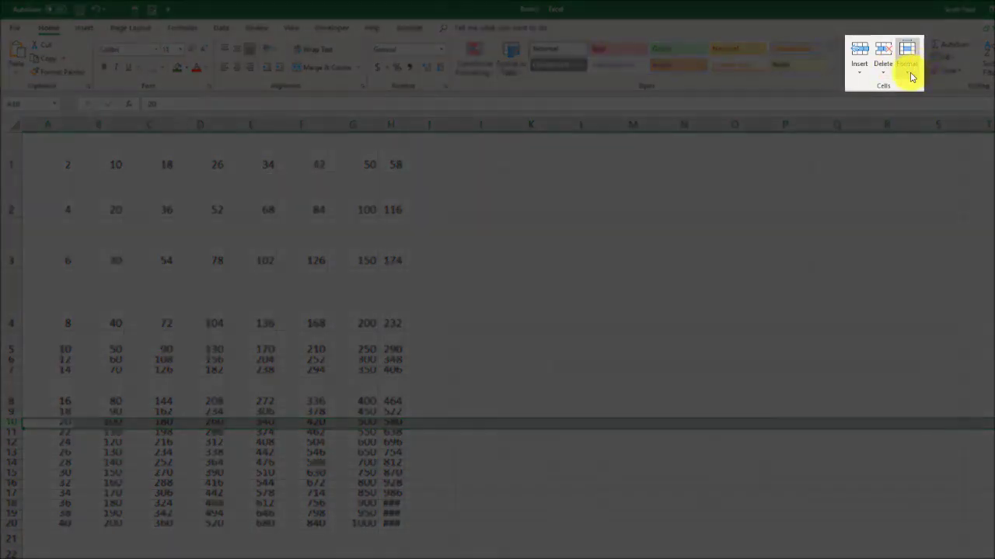
pyautogui.click(907, 73)
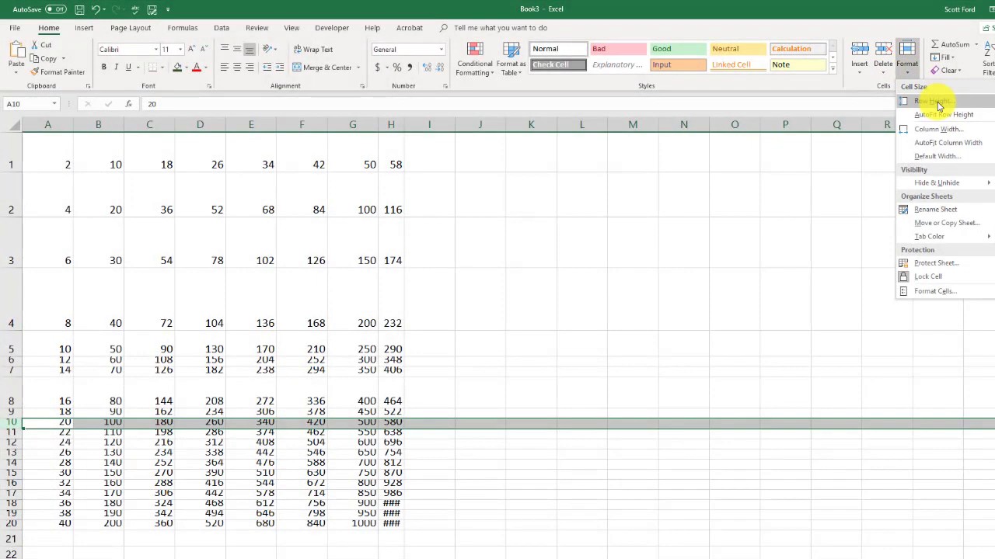
pyautogui.click(939, 102)
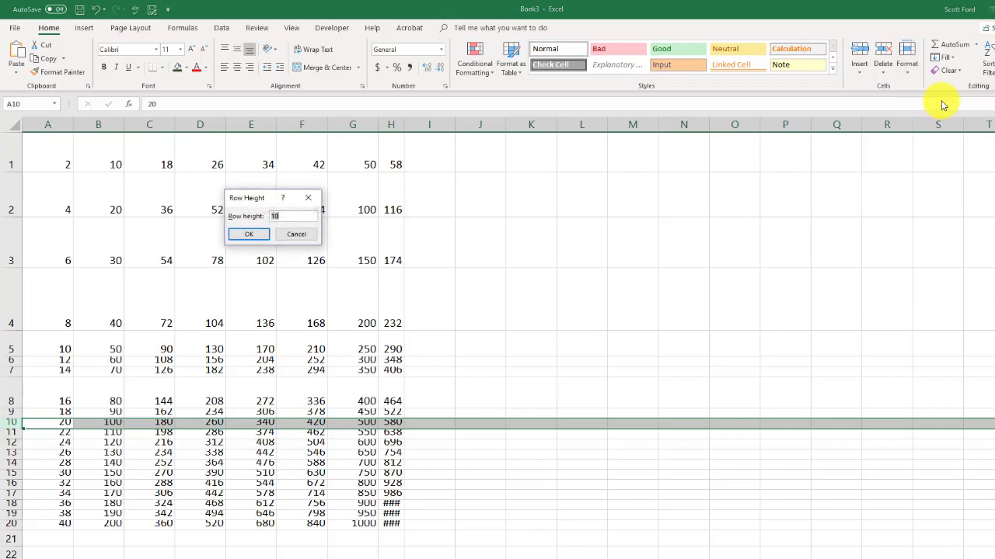
# Dismiss the Row Height window and drag column H wider so 1044, 1102 and 1160 show
pyautogui.click(300, 236)
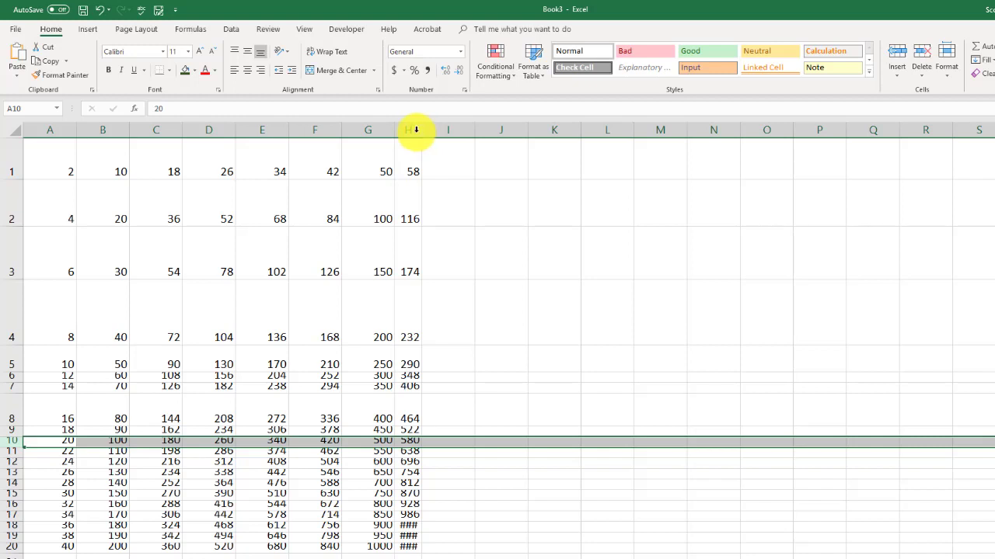
pyautogui.moveTo(421, 131); pyautogui.dragTo(475, 132)
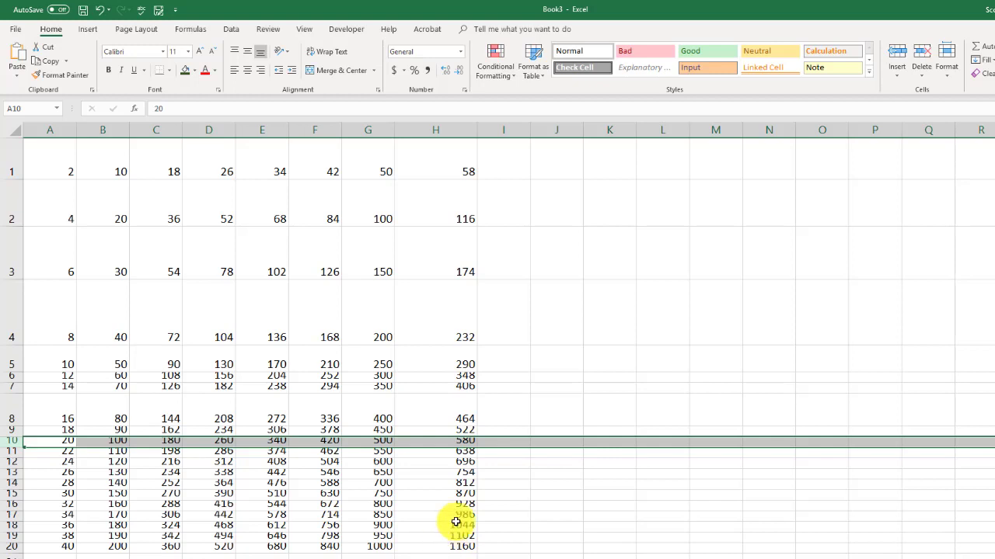
# Set column H's width to 5 via Column Width
pyautogui.rightClick(444, 127)
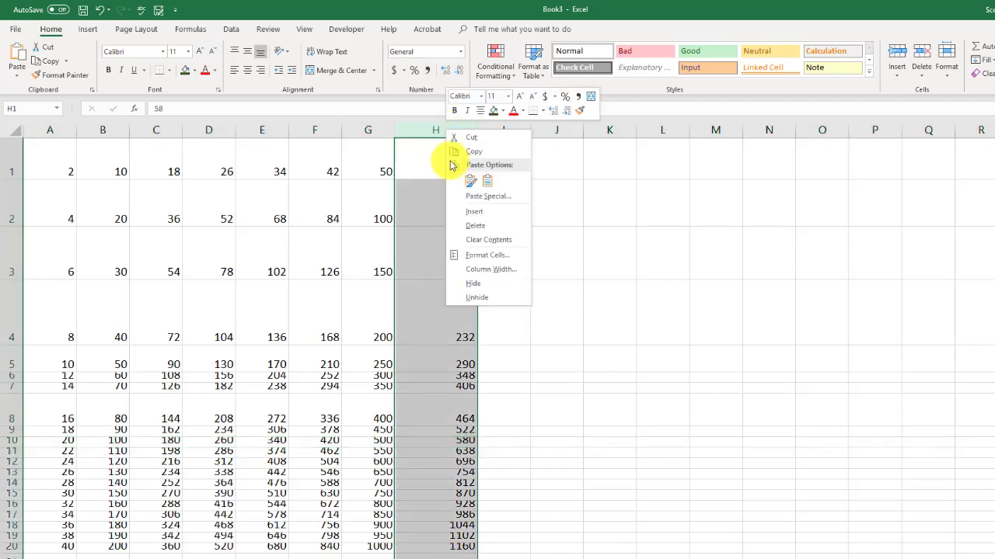
pyautogui.click(494, 270)
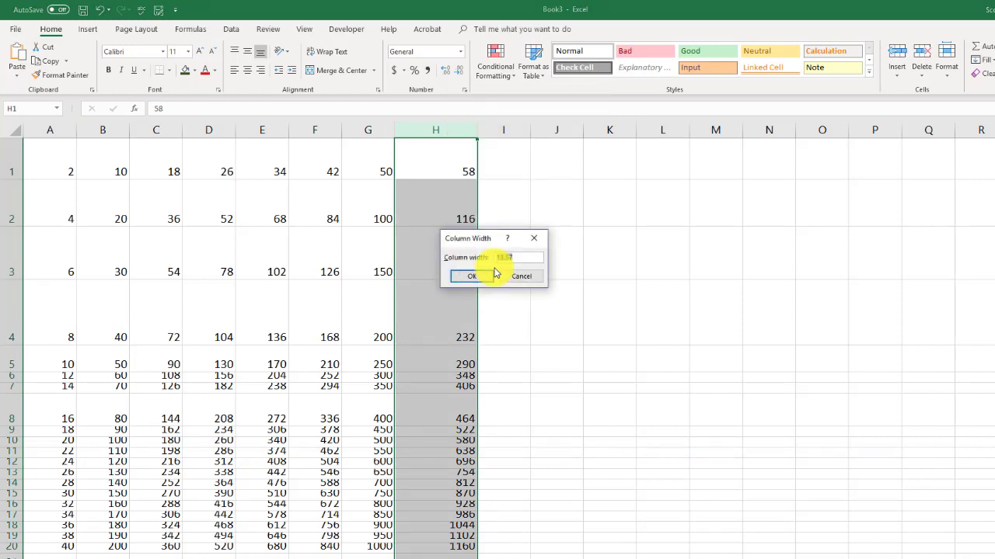
pyautogui.write('5')
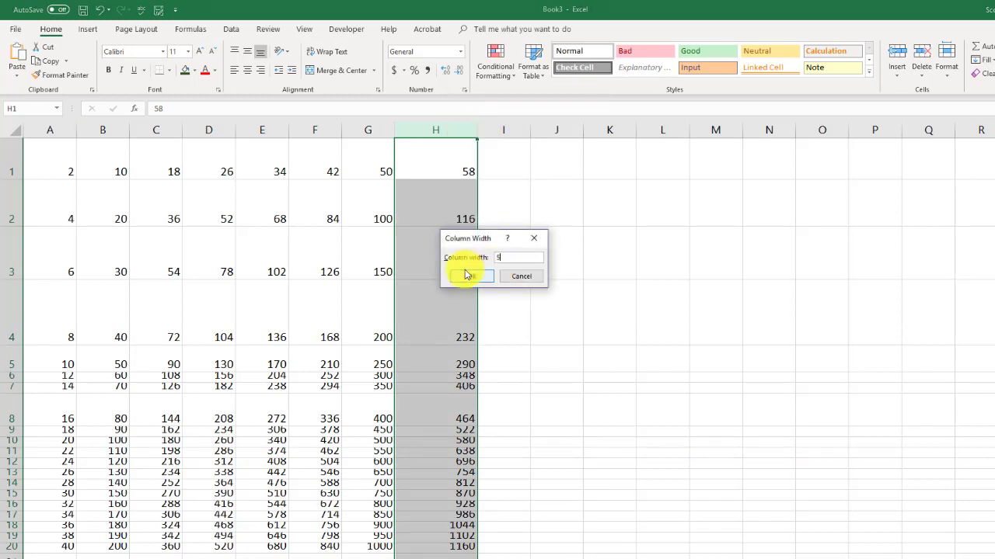
pyautogui.click(468, 275)
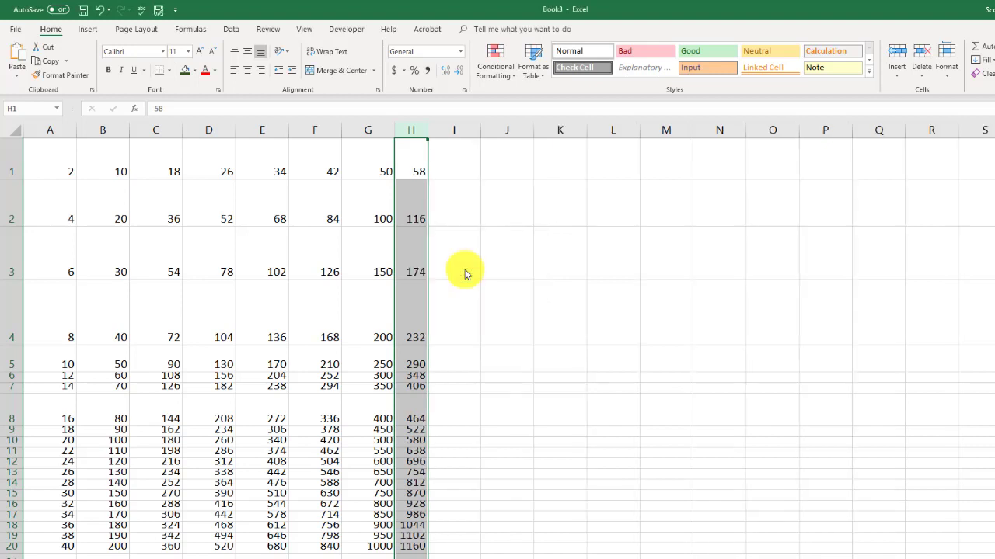
# Narrow column H further to a width of 1 so its values show as #
pyautogui.rightClick(409, 130)
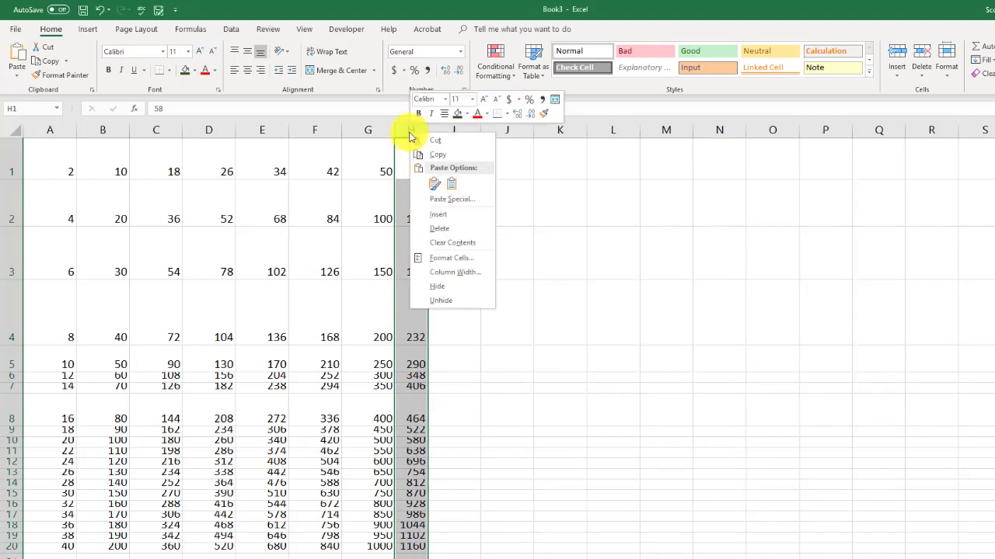
pyautogui.click(457, 271)
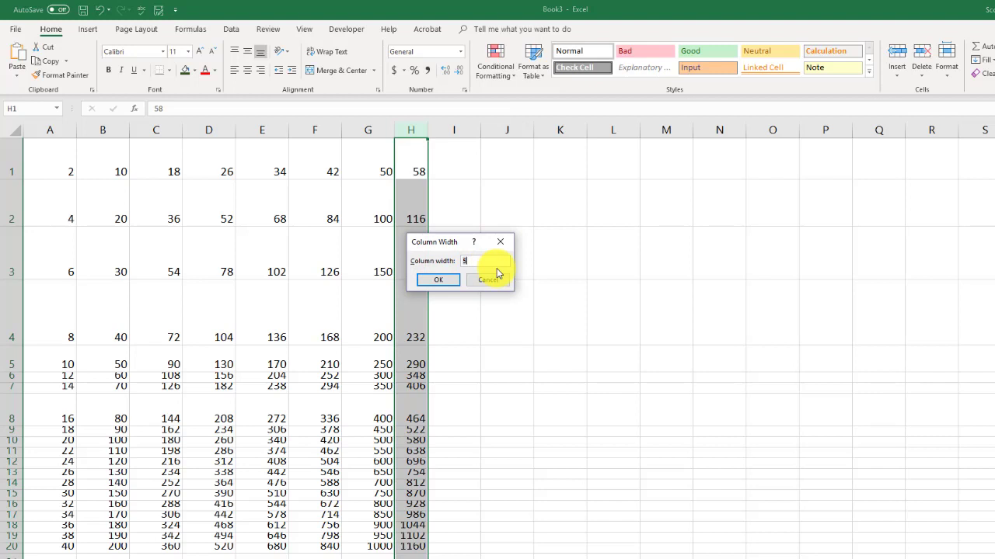
pyautogui.write('1')
pyautogui.click(438, 280)
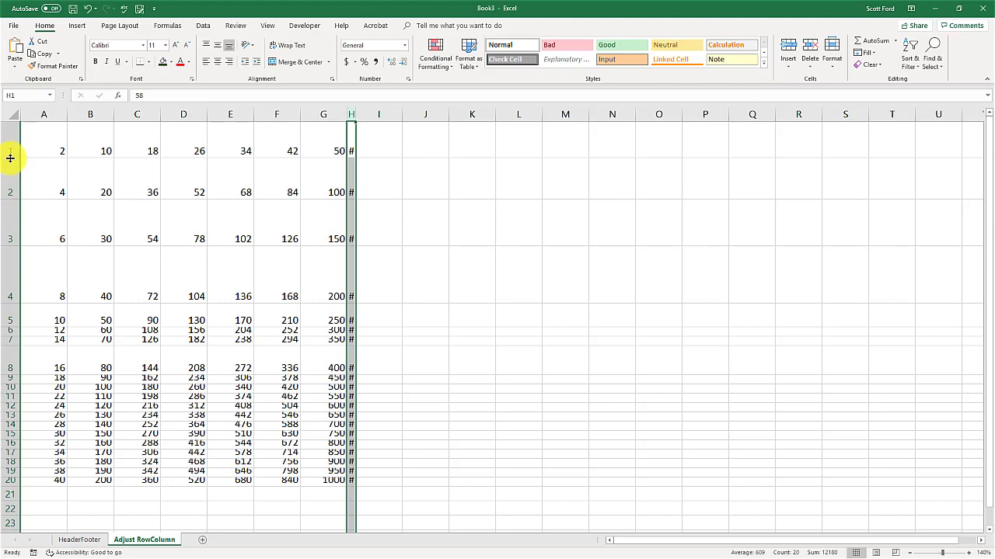
# Autofit rows 1, 2, 3 and 10 back to standard height by double-clicking their borders
pyautogui.moveTo(11, 157); pyautogui.dragTo(11, 148)
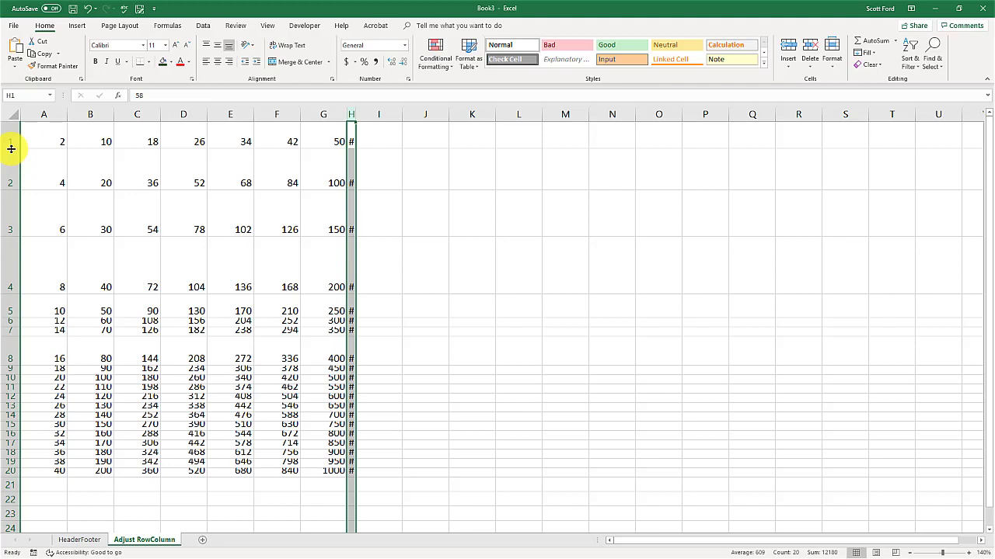
pyautogui.doubleClick(11, 148)
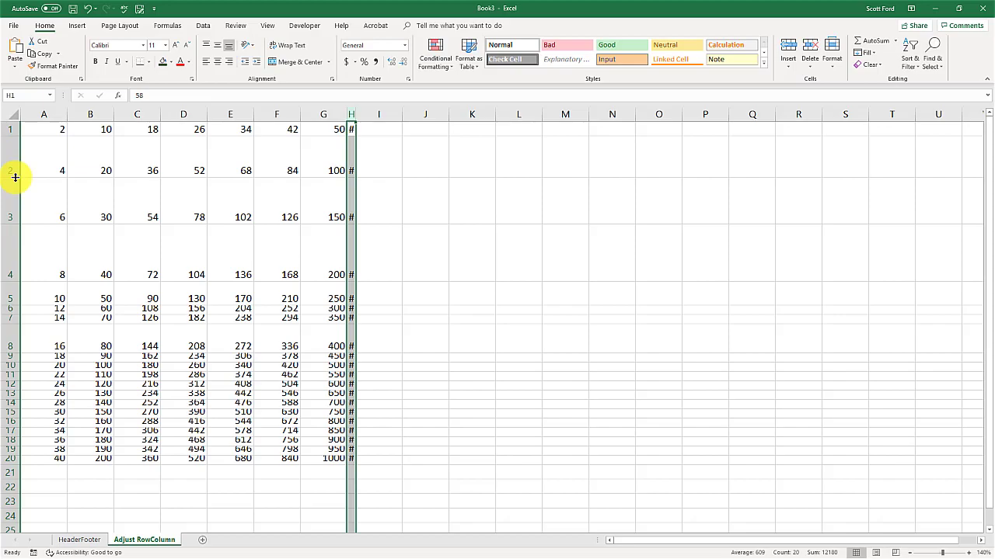
pyautogui.doubleClick(14, 177)
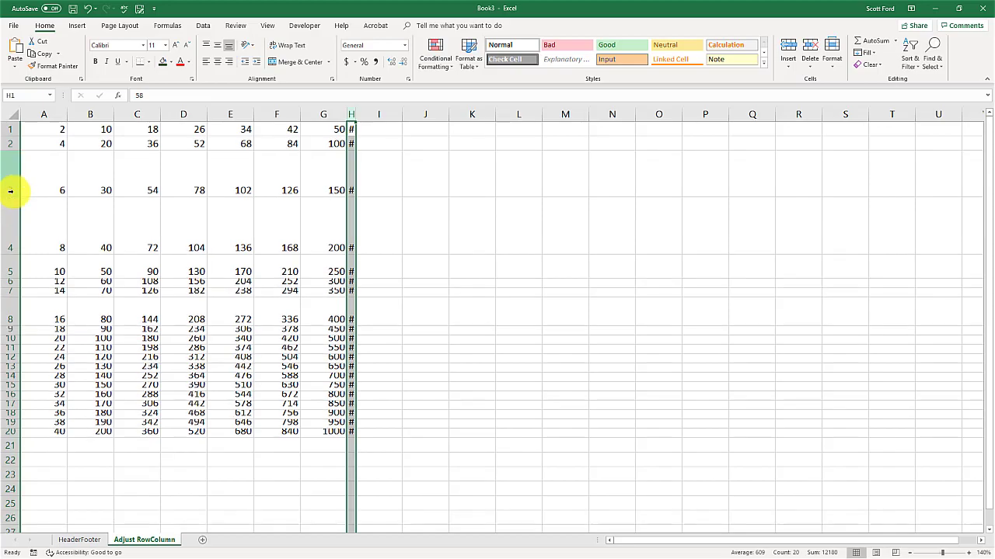
pyautogui.doubleClick(14, 198)
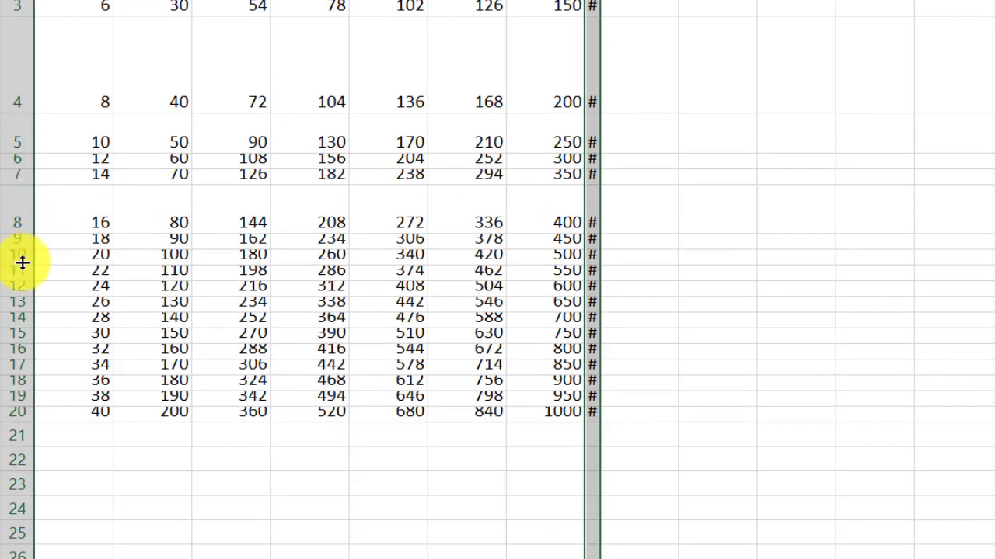
pyautogui.doubleClick(21, 263)
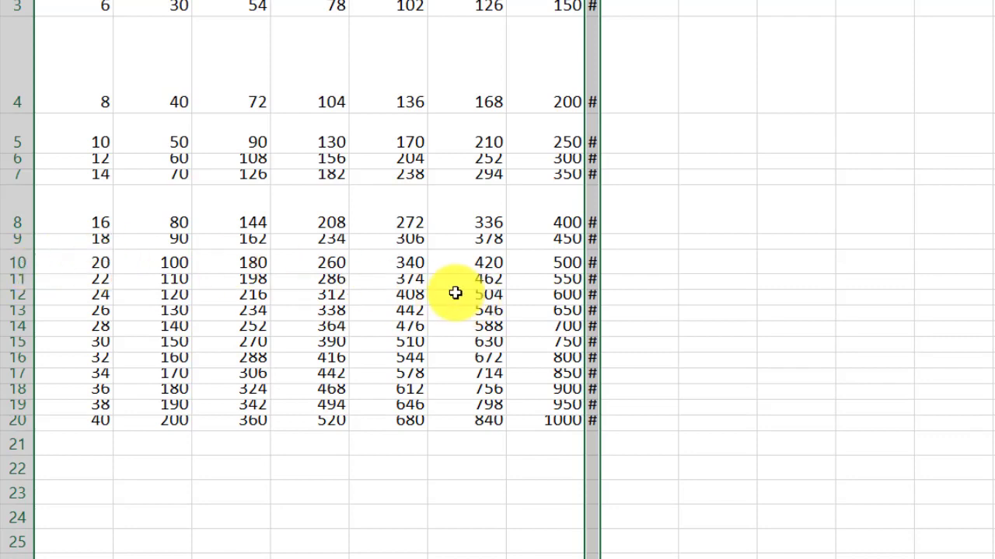
# Autofit column H so its values from 58 to 1160 display in full
pyautogui.scroll(1, 589, 5)
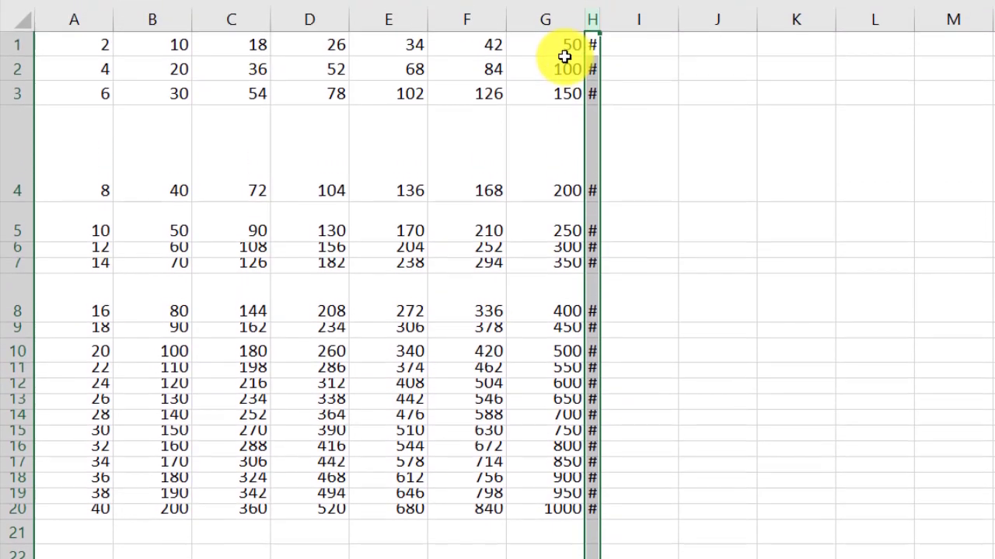
pyautogui.click(570, 69)
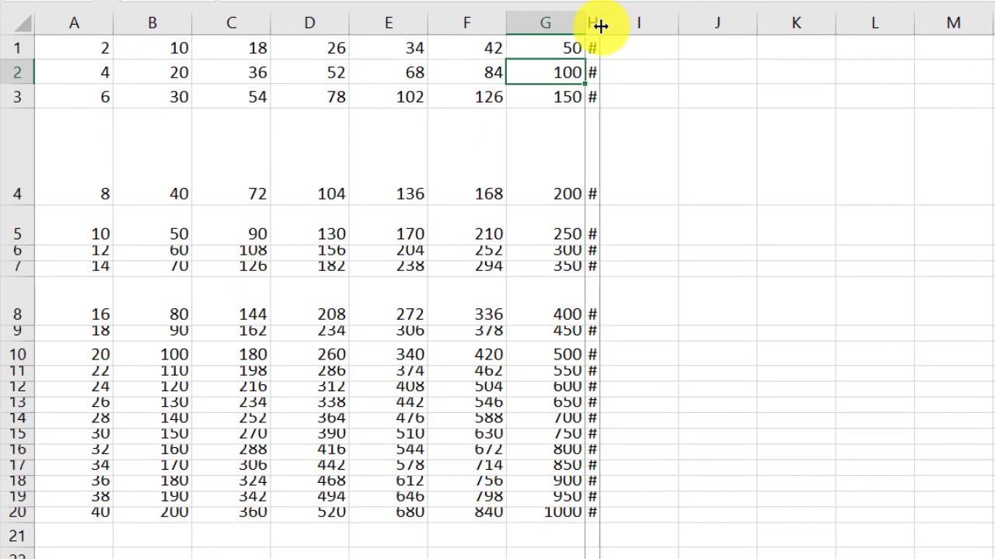
pyautogui.doubleClick(600, 26)
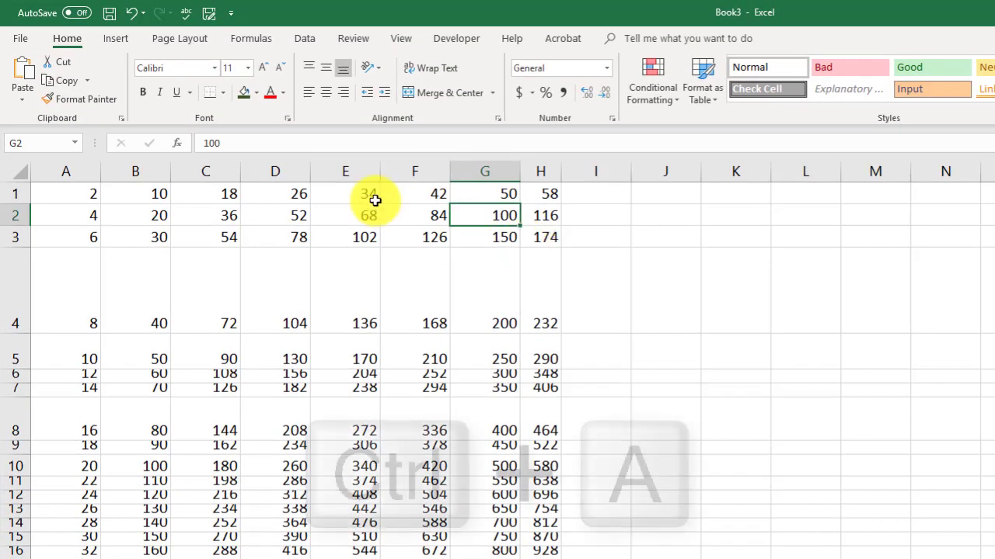
# Select all with Ctrl+A and apply AutoFit Row Height and AutoFit Column Width from Home > Format
pyautogui.hotkey('ctrl', 'a')
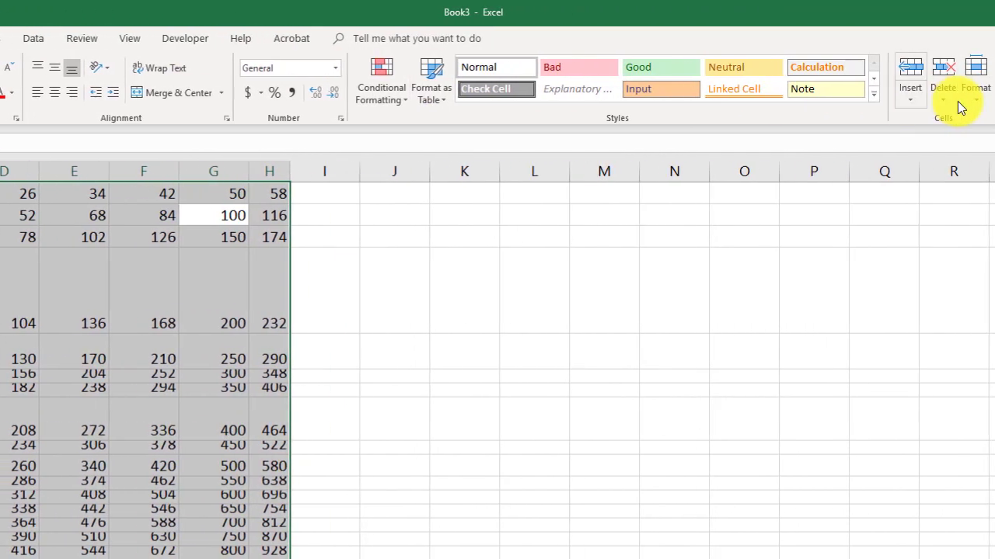
pyautogui.click(967, 97)
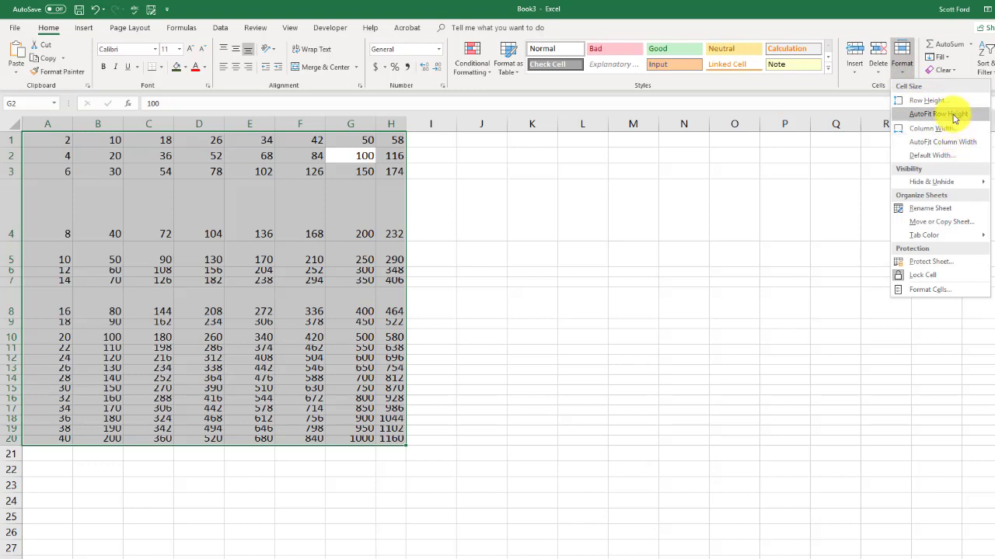
pyautogui.click(954, 115)
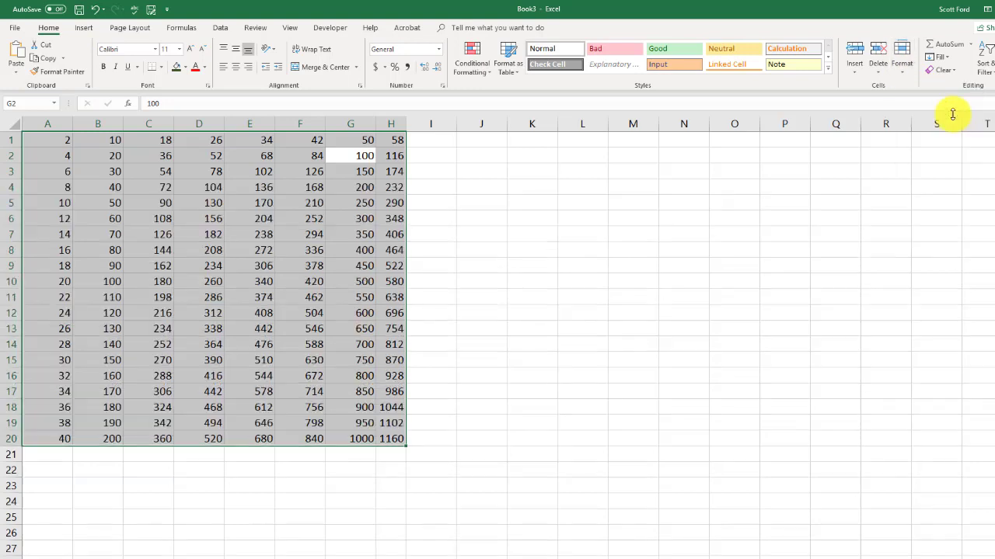
pyautogui.click(900, 78)
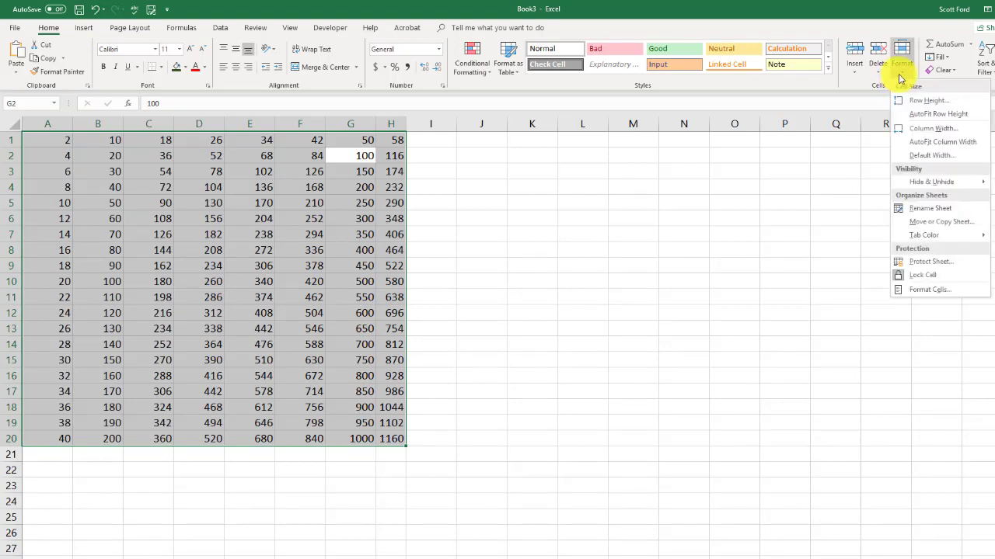
pyautogui.click(913, 145)
pyautogui.click(208, 230)
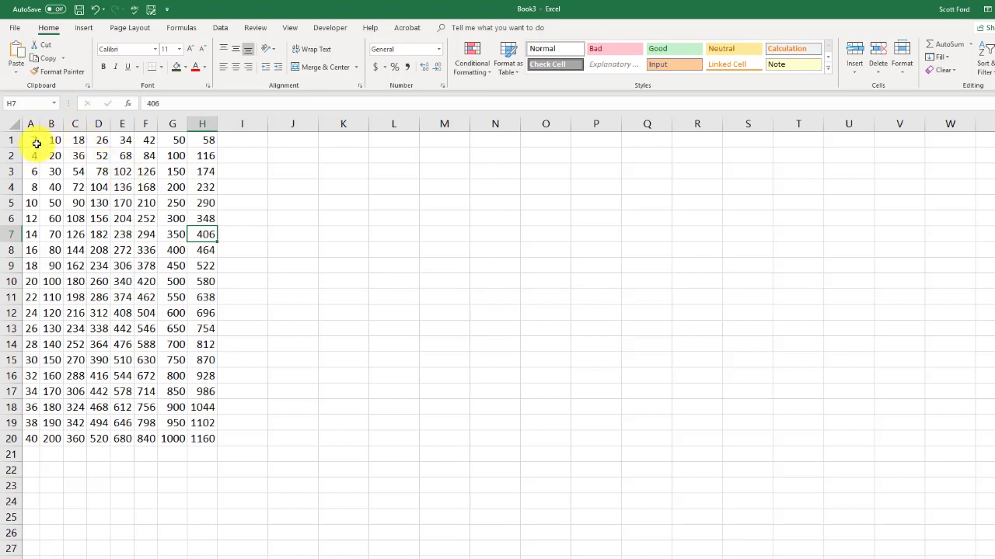
# Set columns A–H of the A1:H20 block to a width of 25
pyautogui.moveTo(33, 144); pyautogui.dragTo(202, 440)
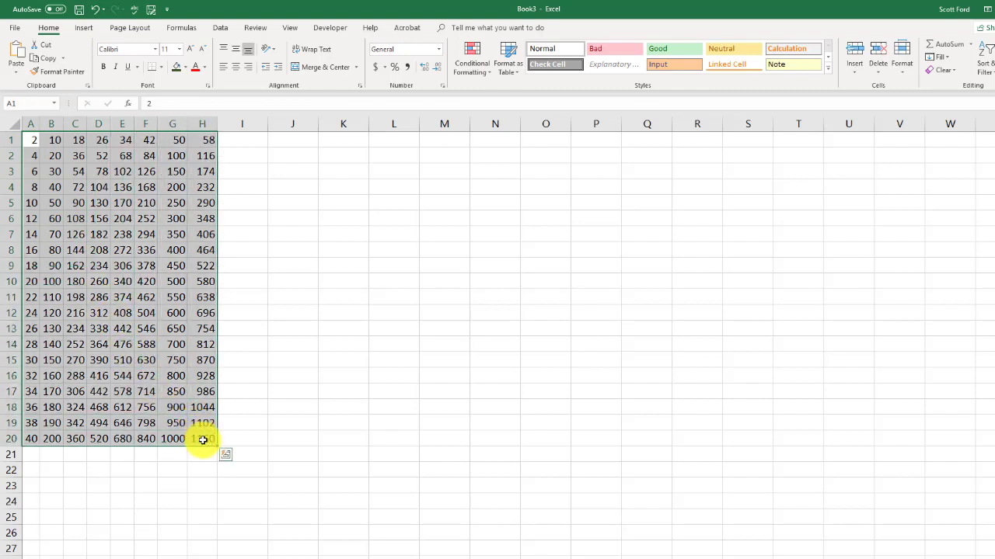
pyautogui.click(908, 71)
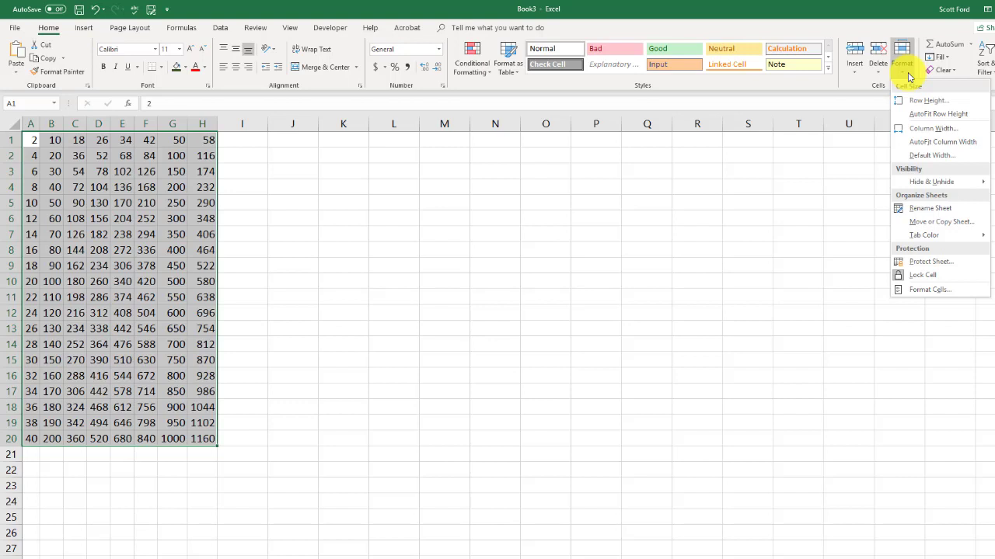
pyautogui.click(914, 129)
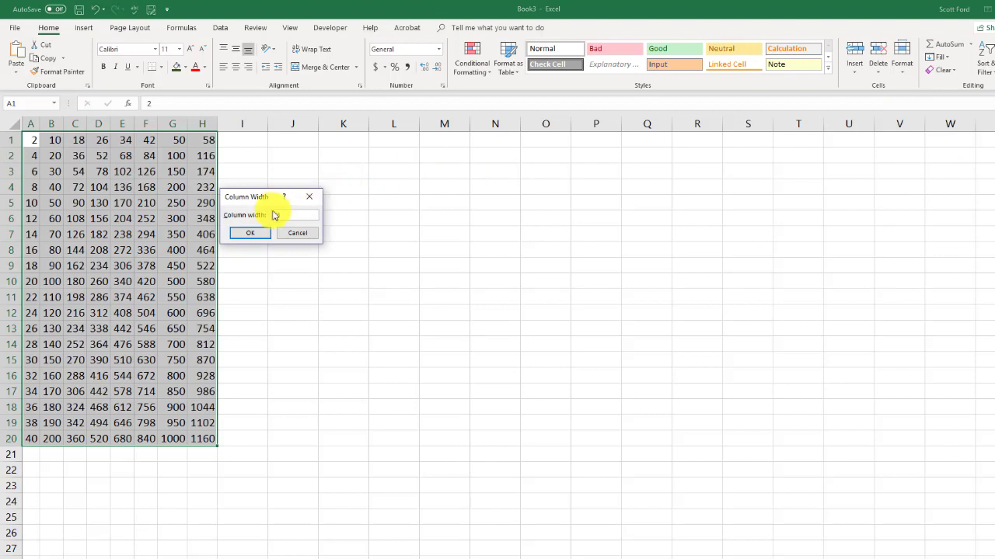
pyautogui.write('25')
pyautogui.click(251, 233)
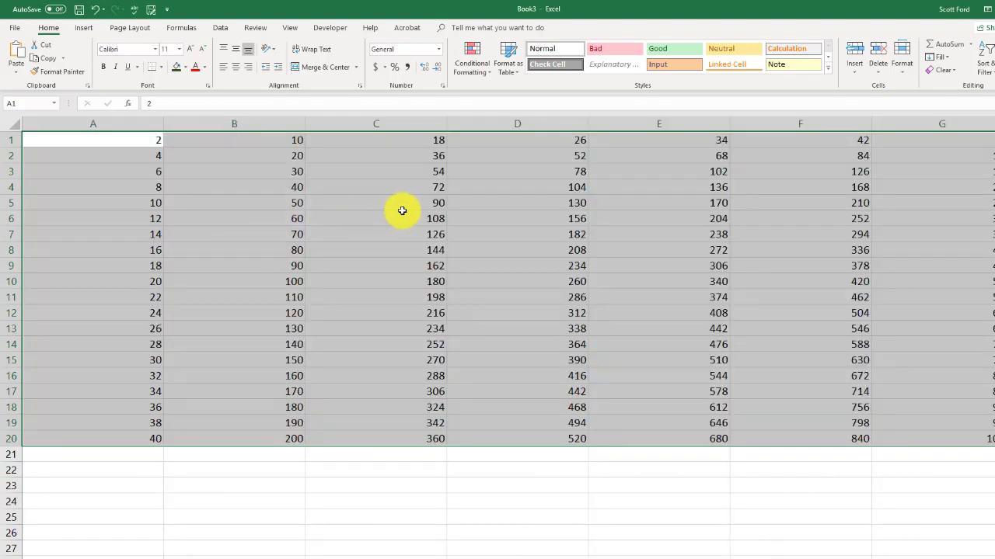
# AutoFit the column widths of the selection to the numbers
pyautogui.click(903, 68)
pyautogui.click(904, 76)
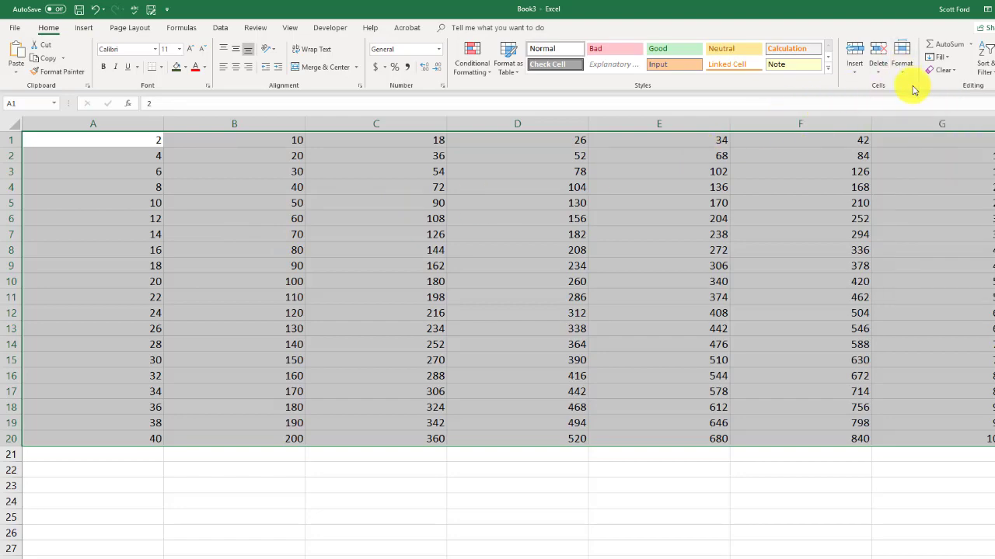
pyautogui.click(906, 77)
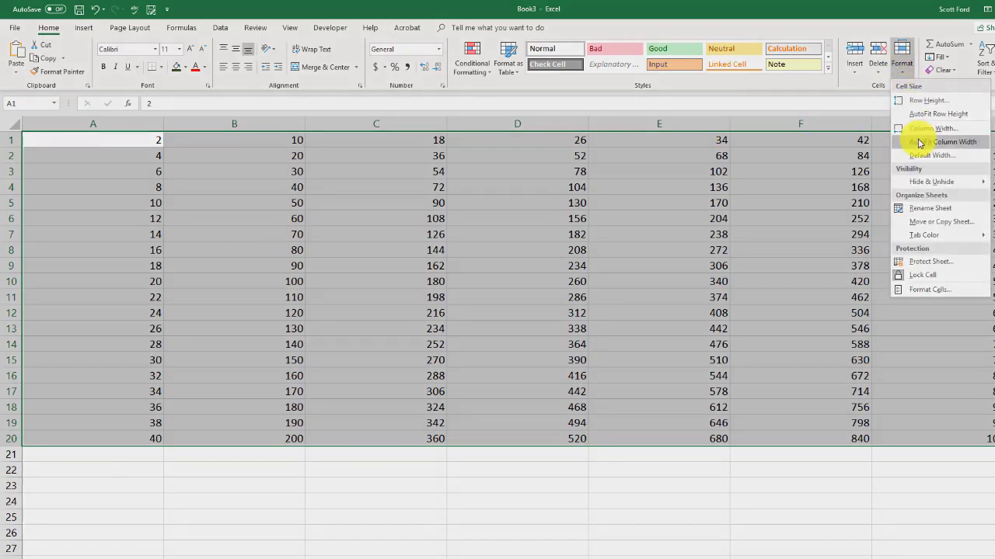